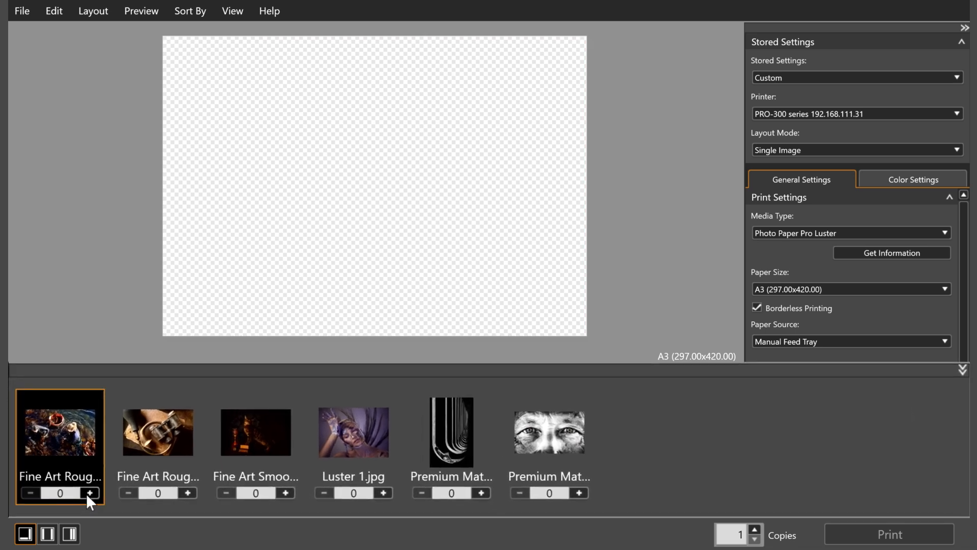
- Add one copy of the first Fine Art Rough photo to the page and show its color settings
{"action": "left_click", "coordinate": [90, 493]}
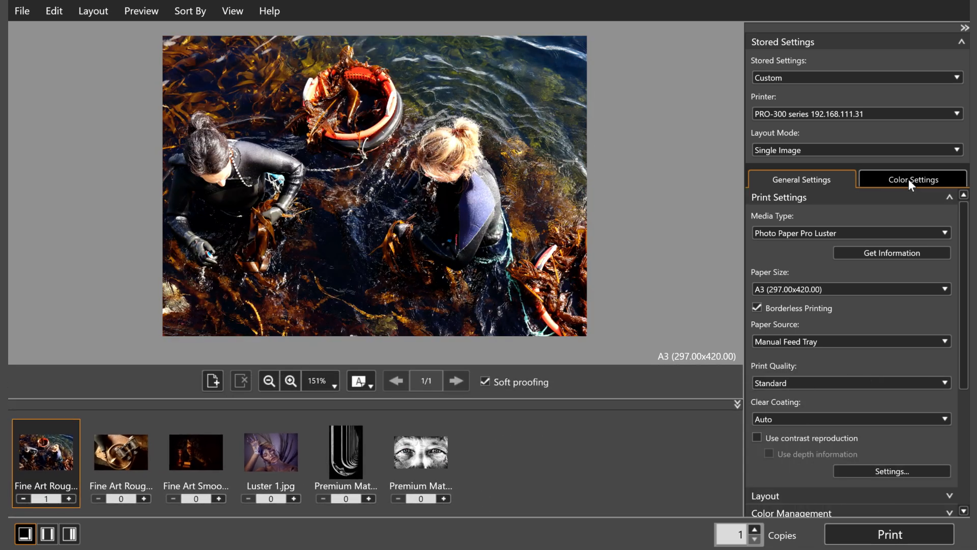
{"action": "left_click", "coordinate": [908, 180]}
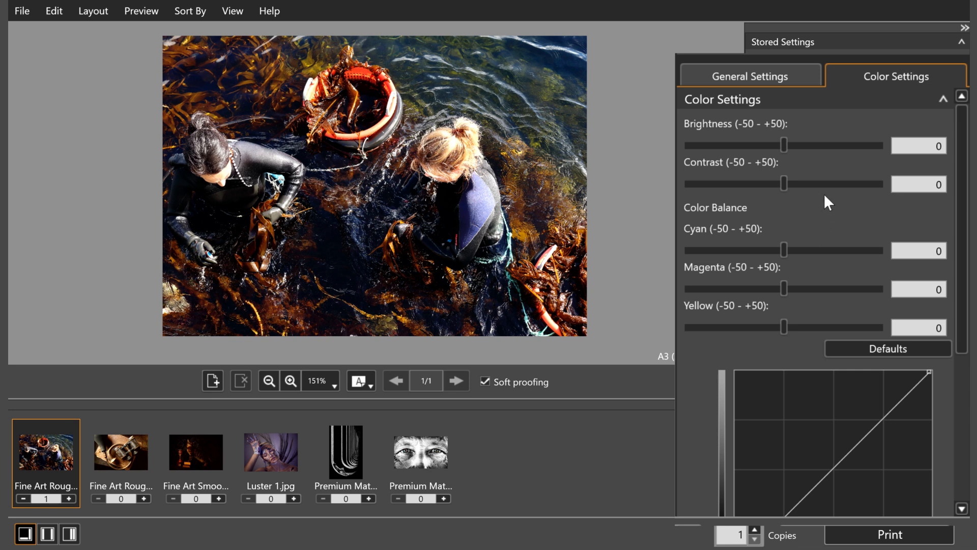
- Set the photo's brightness to 20 and its cyan balance to 30
{"action": "left_click_drag", "start_coordinate": [786, 145], "coordinate": [823, 147]}
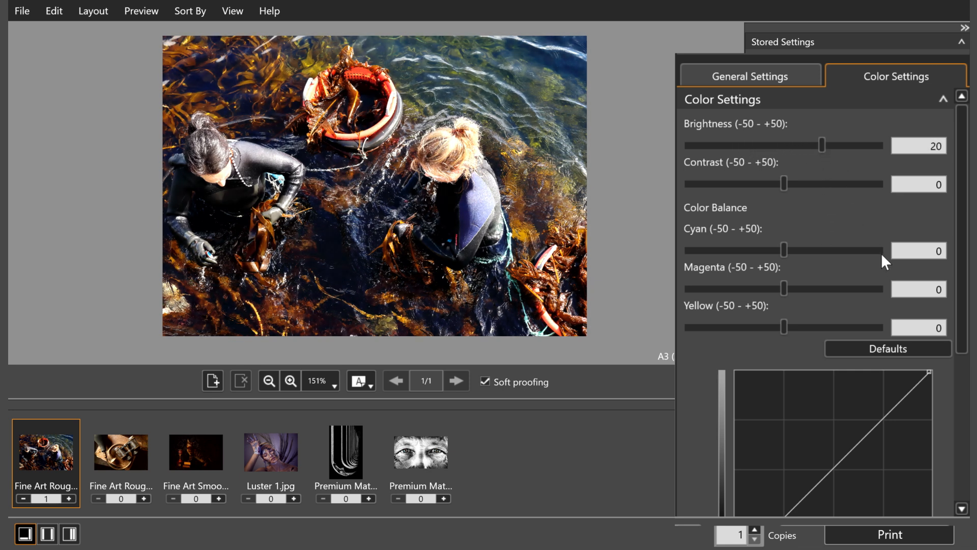
{"action": "left_click", "coordinate": [911, 252]}
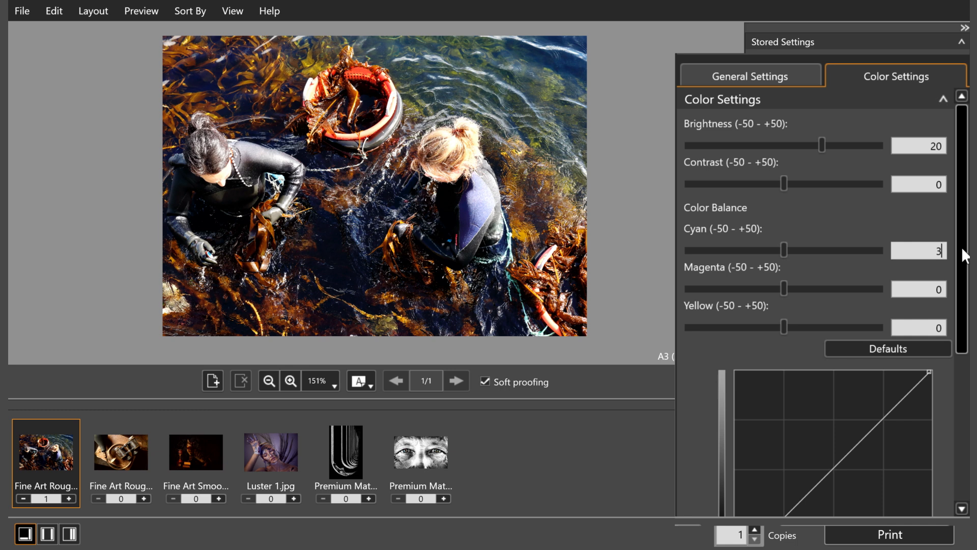
{"action": "key", "text": "Return"}
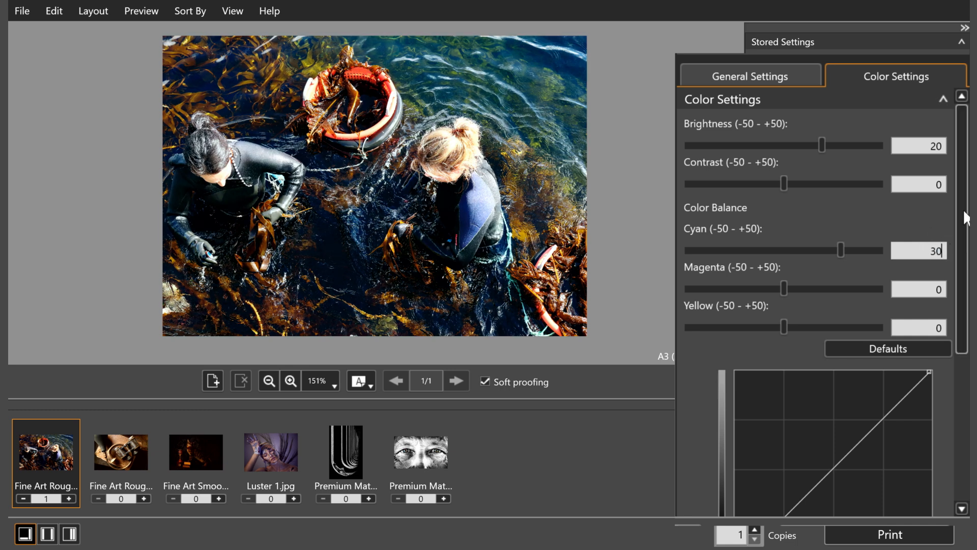
- Reshape the RGB tone curve with three points, raising the middle one to about input 113 and output 144
{"action": "scroll", "coordinate": [961, 332], "scroll_direction": "down", "scroll_amount": 3}
{"action": "left_click", "coordinate": [802, 288]}
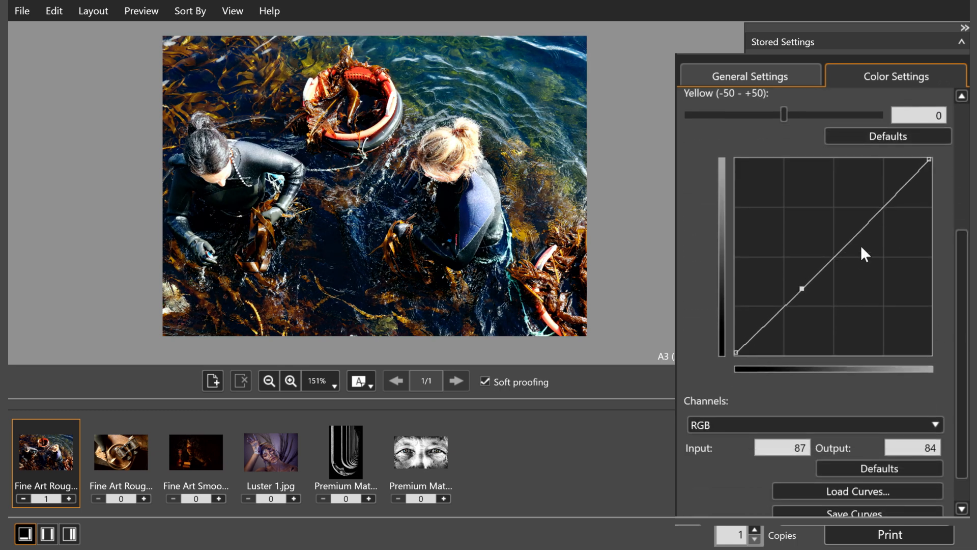
{"action": "left_click", "coordinate": [873, 221]}
{"action": "left_click_drag", "start_coordinate": [830, 254], "coordinate": [818, 239]}
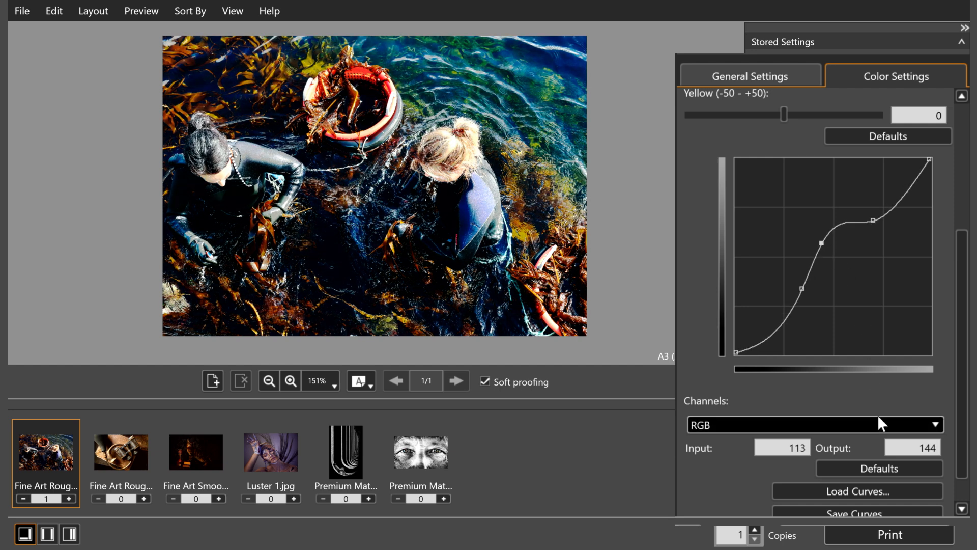
- Reset the tone curve and the brightness, contrast and color balance adjustments to their defaults
{"action": "left_click", "coordinate": [877, 468]}
{"action": "left_click", "coordinate": [915, 132]}
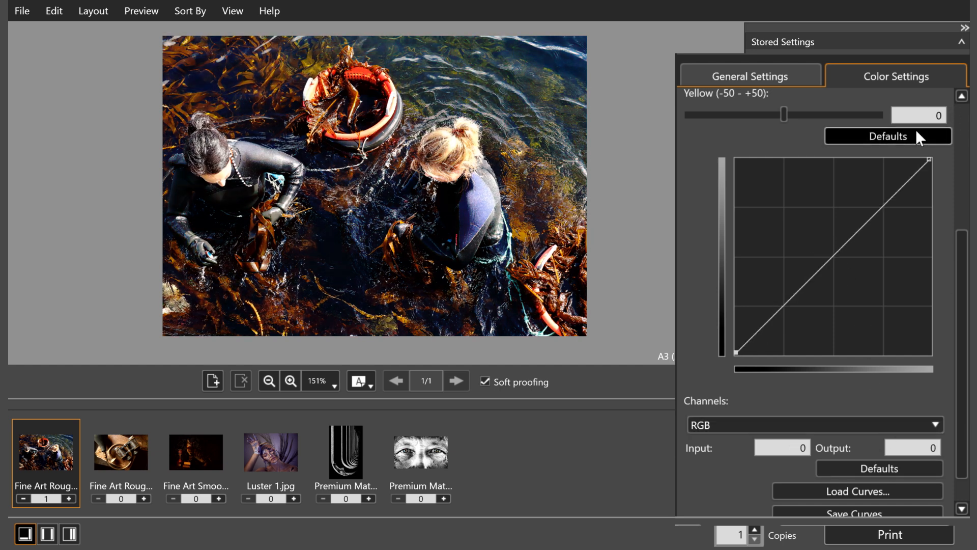
- Start a Pattern Print of the photo and set its paper size to A4 (210.00x297.00)
{"action": "scroll", "coordinate": [964, 395], "scroll_direction": "down", "scroll_amount": 2}
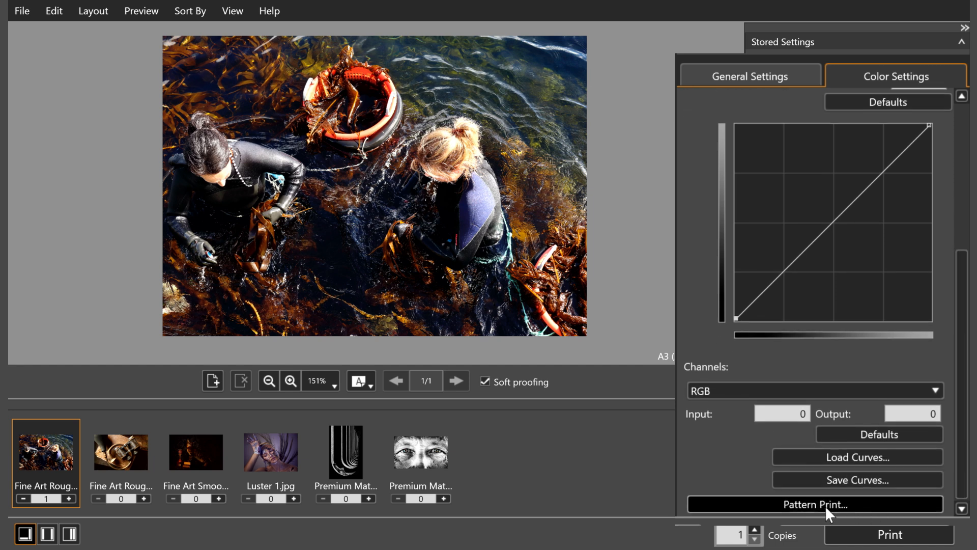
{"action": "left_click", "coordinate": [872, 505]}
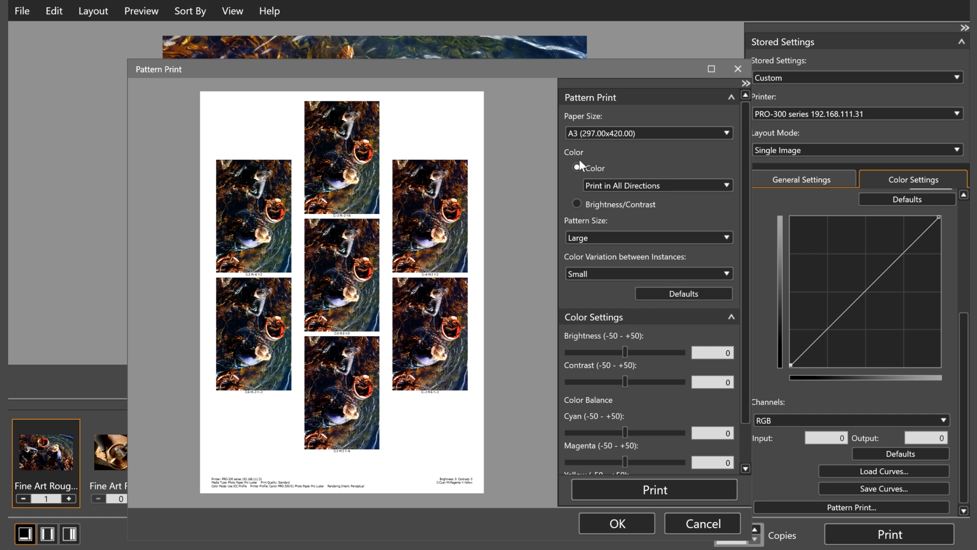
{"action": "left_click", "coordinate": [612, 131]}
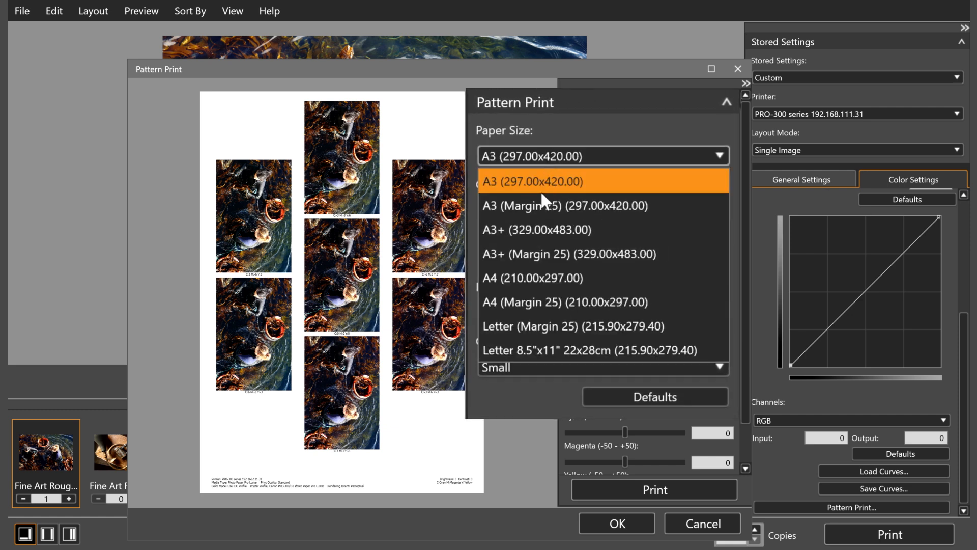
{"action": "left_click", "coordinate": [542, 274]}
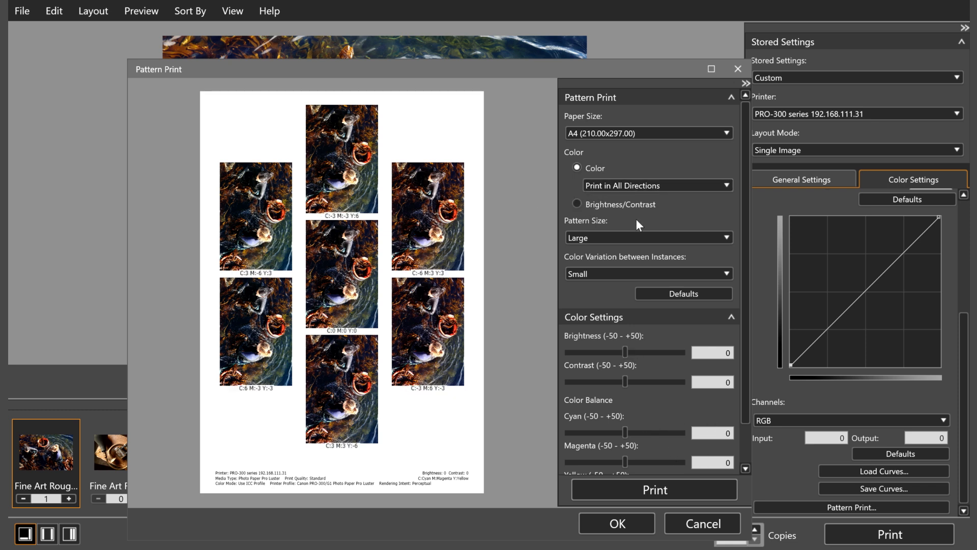
- Set the pattern size to Medium and the color variation between instances to Large
{"action": "left_click", "coordinate": [654, 237]}
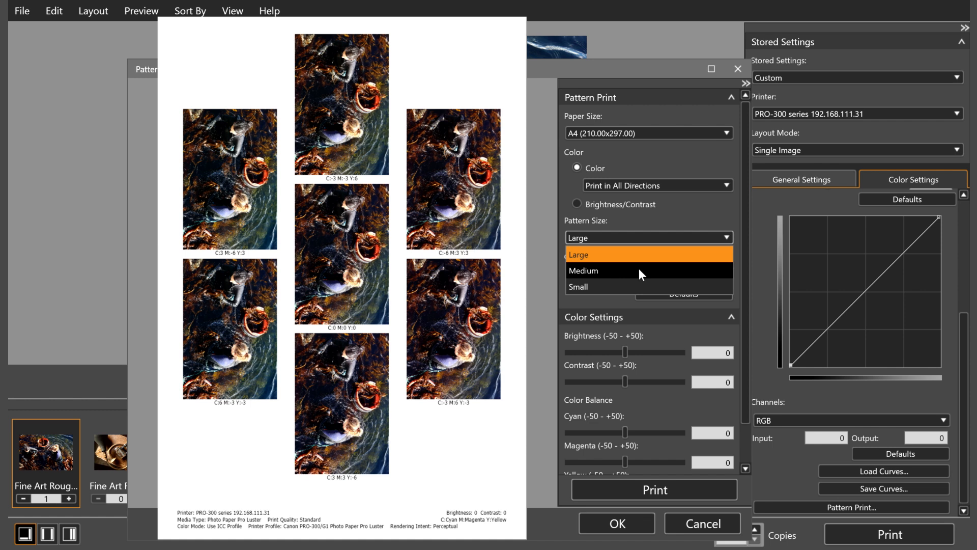
{"action": "left_click", "coordinate": [639, 268]}
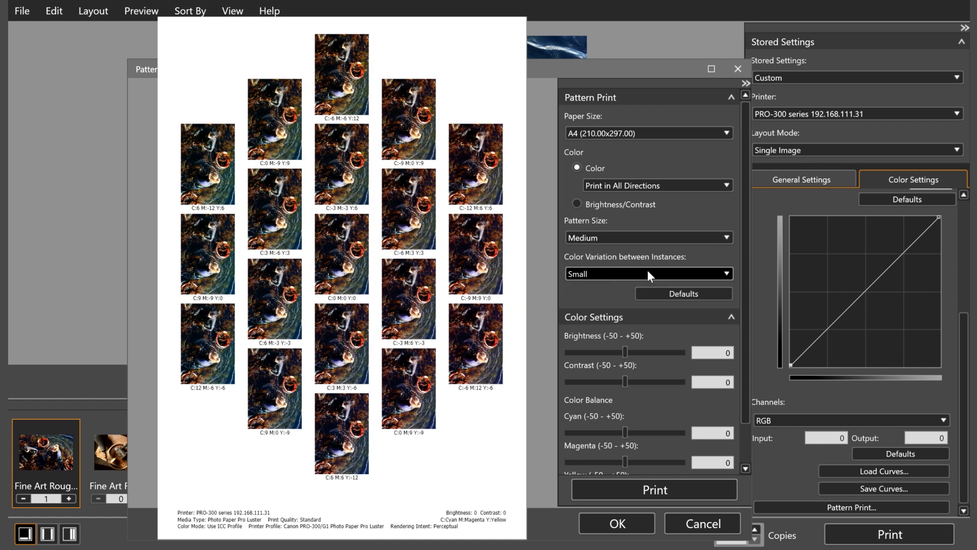
{"action": "left_click", "coordinate": [656, 276]}
{"action": "left_click", "coordinate": [626, 303]}
{"action": "left_click", "coordinate": [601, 277]}
{"action": "left_click", "coordinate": [600, 292]}
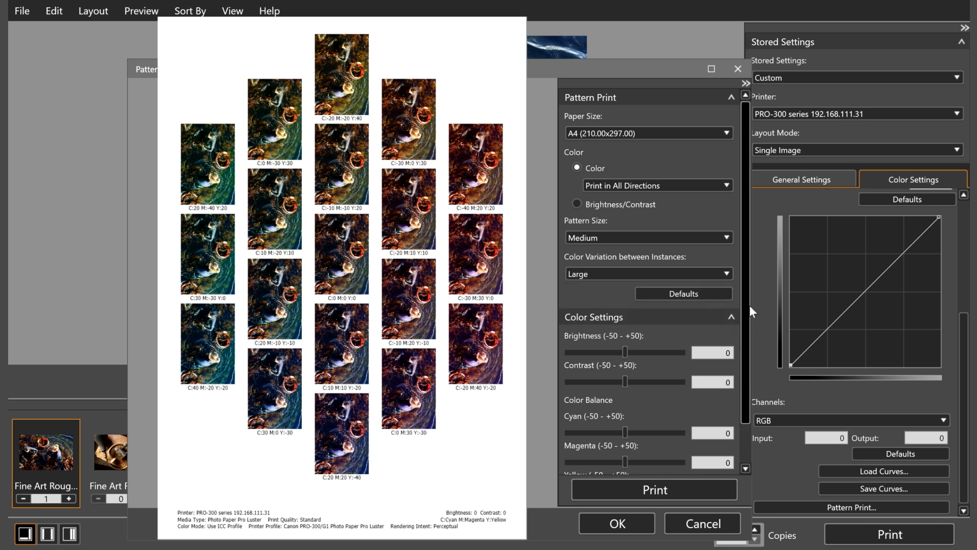
{"action": "scroll", "coordinate": [749, 304], "scroll_direction": "down", "scroll_amount": 2}
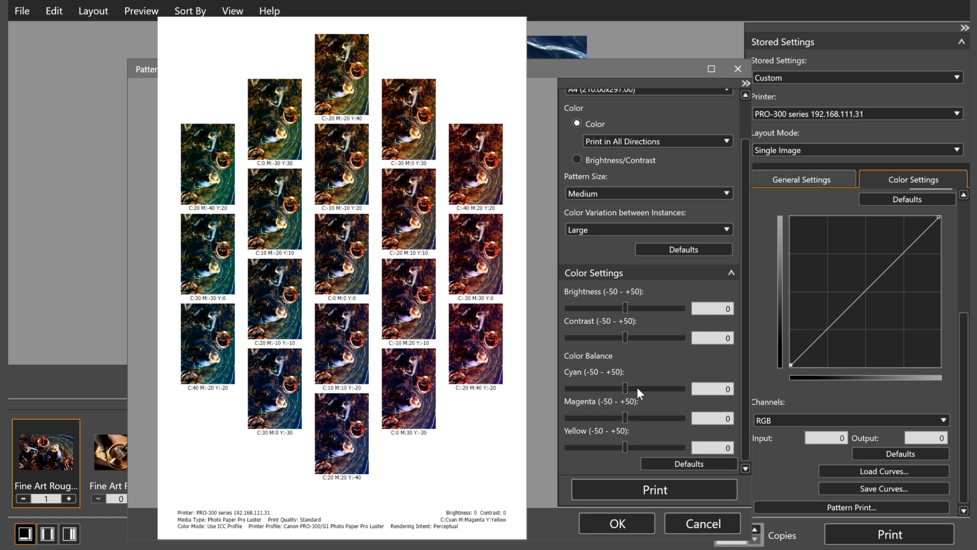
{"action": "mouse_move", "coordinate": [631, 387]}
{"action": "left_mouse_down"}
{"action": "mouse_move", "coordinate": [670, 389]}
{"action": "mouse_move", "coordinate": [626, 389]}
{"action": "left_mouse_up"}
{"action": "scroll", "coordinate": [741, 305], "scroll_direction": "up", "scroll_amount": 2}
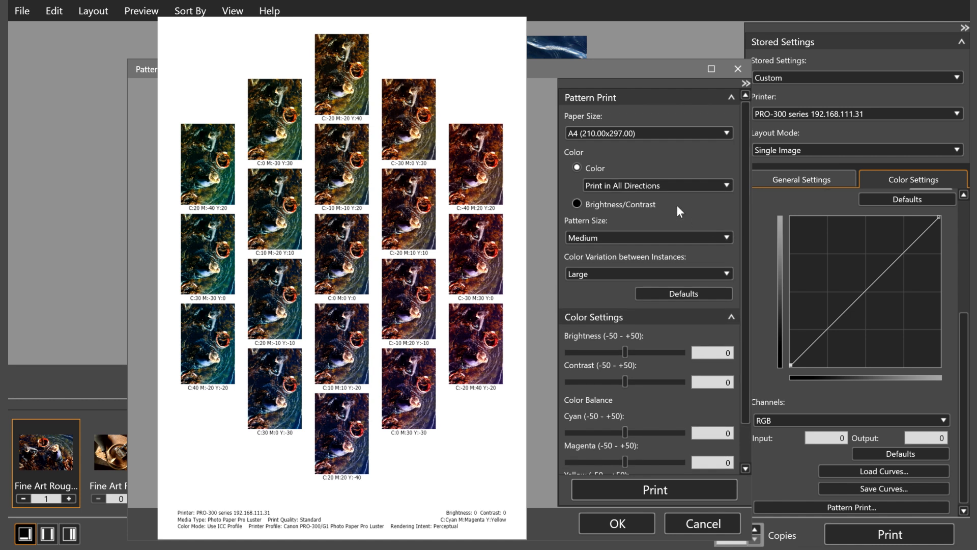
- Set the color pattern to Print in Direction B, then switch the pattern to Brightness/Contrast and accept the Pattern Print settings
{"action": "left_click", "coordinate": [652, 185]}
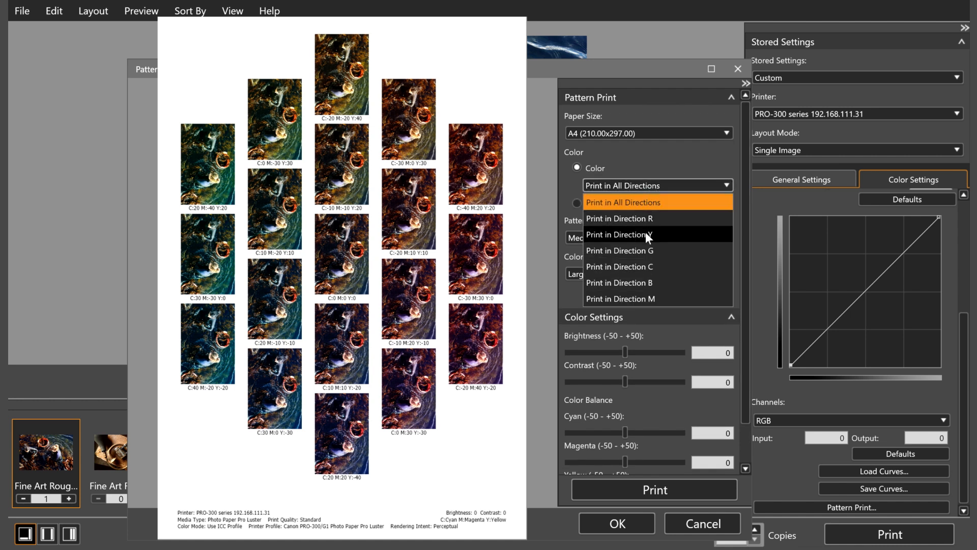
{"action": "left_click", "coordinate": [657, 278]}
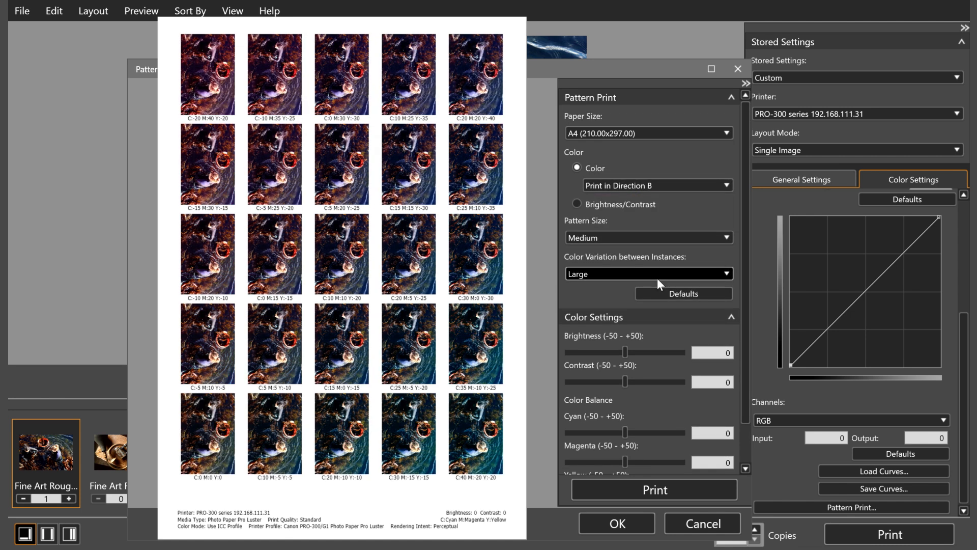
{"action": "left_click", "coordinate": [577, 204]}
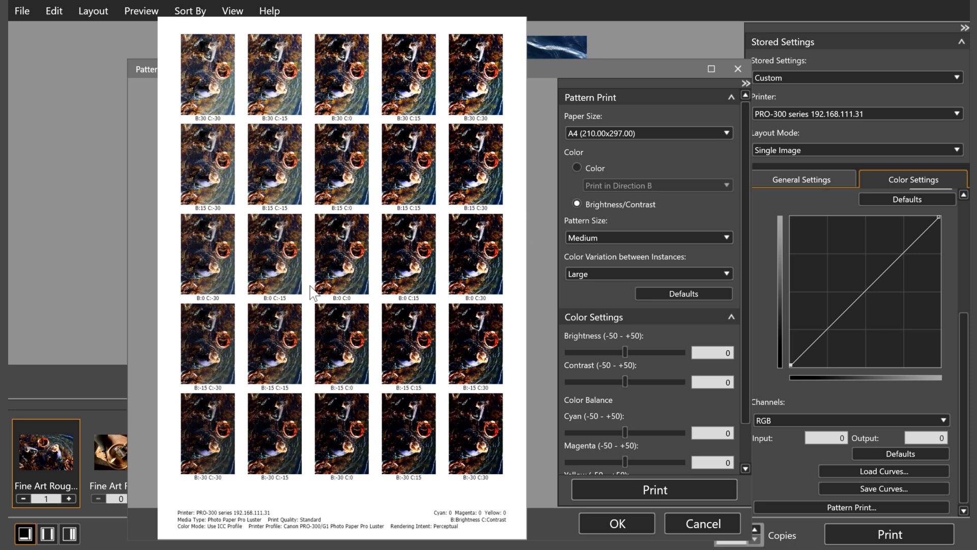
{"action": "left_click", "coordinate": [331, 280]}
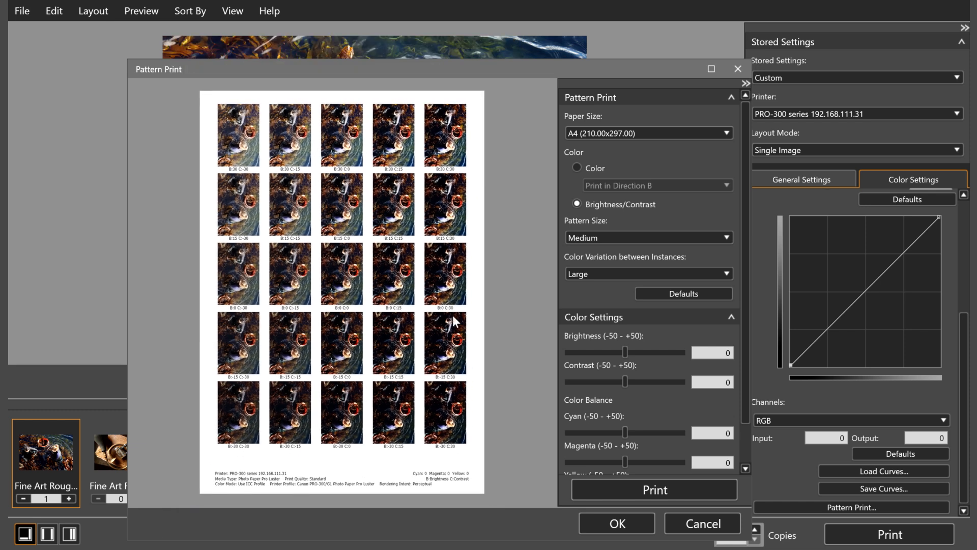
{"action": "left_click", "coordinate": [618, 524]}
- Save the current print settings as a stored setting named FINE ART ROUGH COLOUR CORRECTION
{"action": "left_click", "coordinate": [820, 79]}
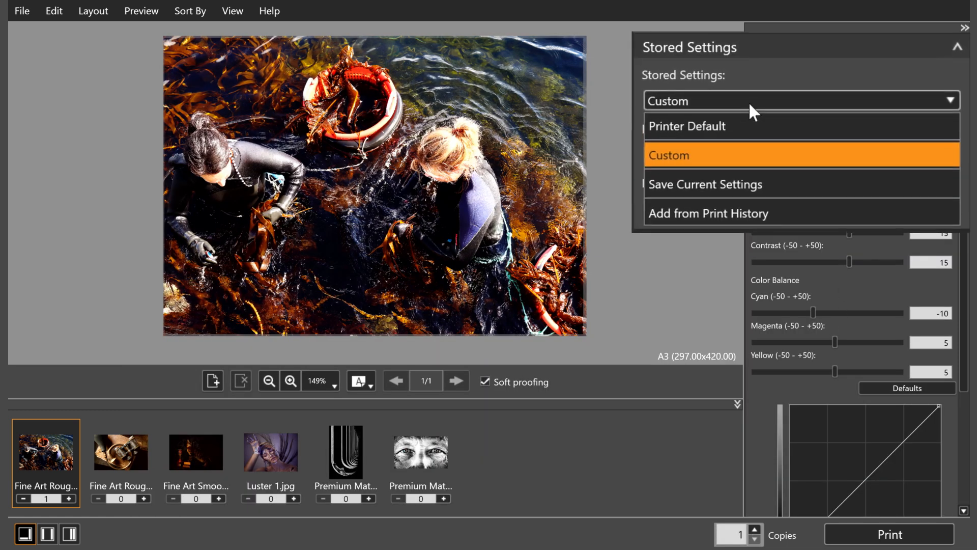
{"action": "left_click", "coordinate": [741, 183]}
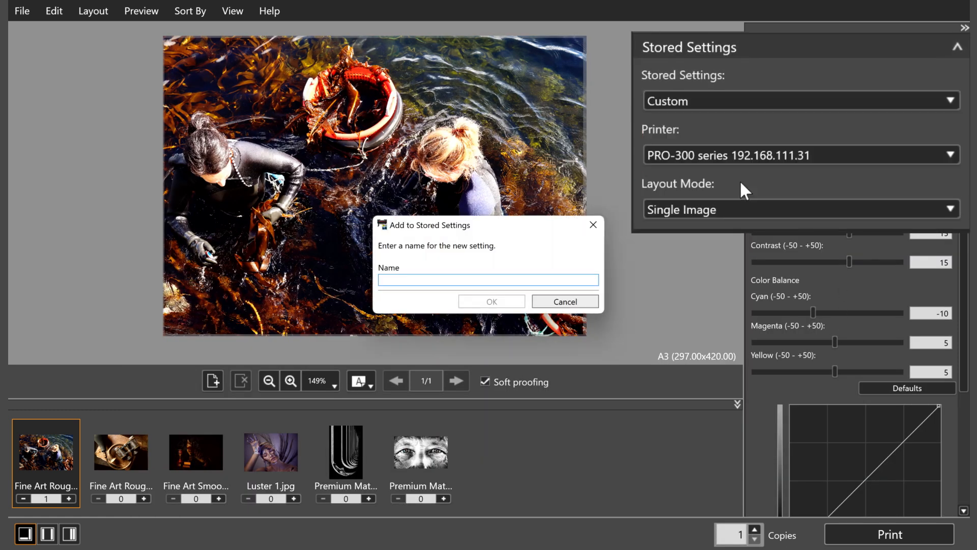
{"action": "type", "text": "FINE ART"}
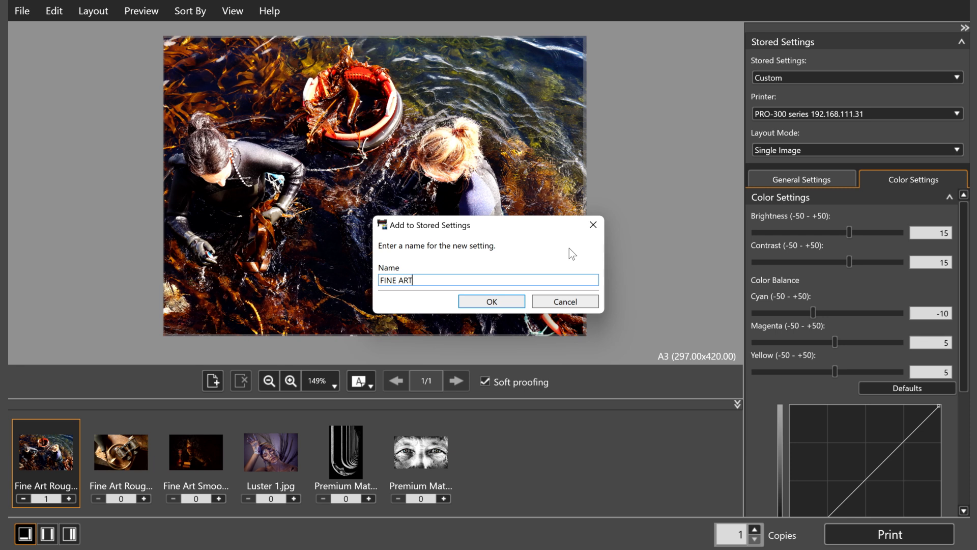
{"action": "type", "text": " ROUGH COLOUR CORRECTION"}
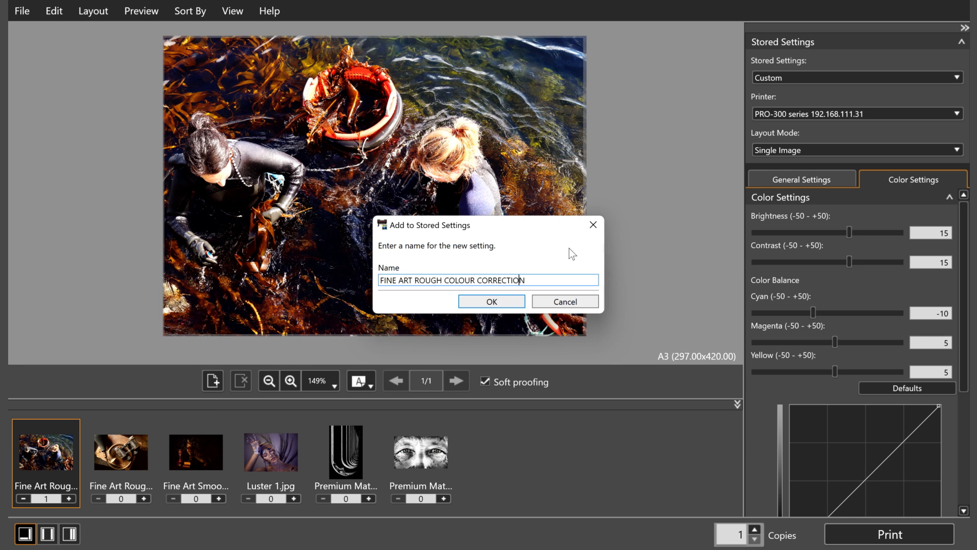
{"action": "left_click", "coordinate": [509, 301]}
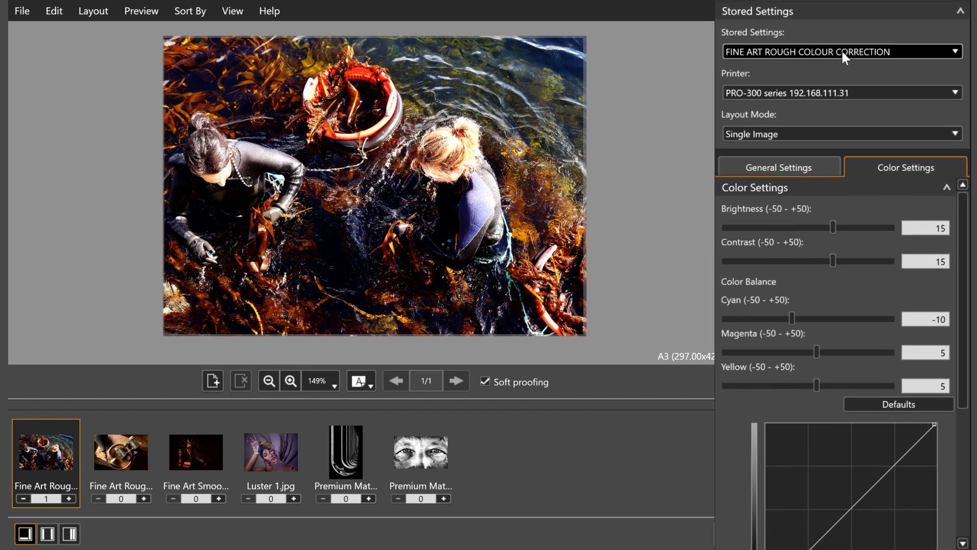
- Change the layout mode to Multiple Images
{"action": "left_click", "coordinate": [857, 77]}
{"action": "left_click", "coordinate": [923, 86]}
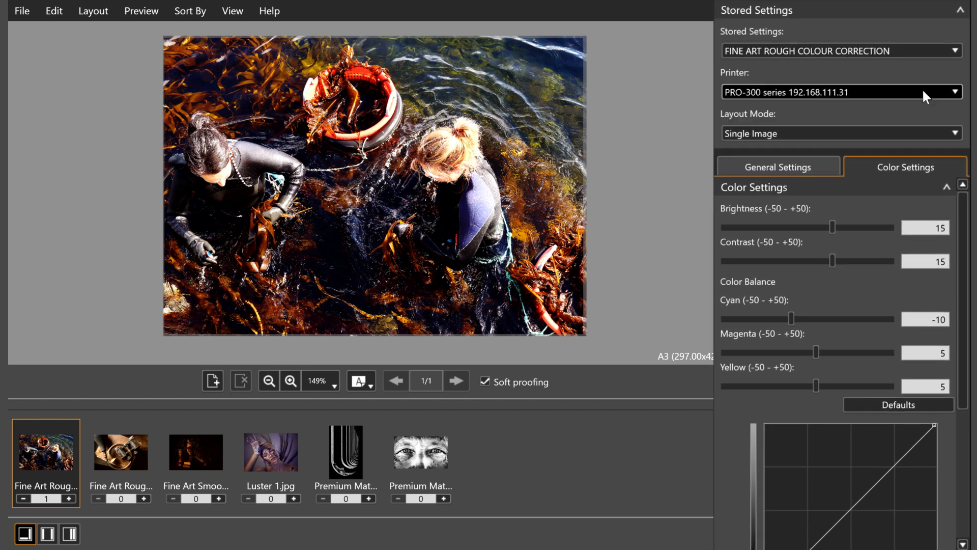
{"action": "left_click", "coordinate": [787, 128]}
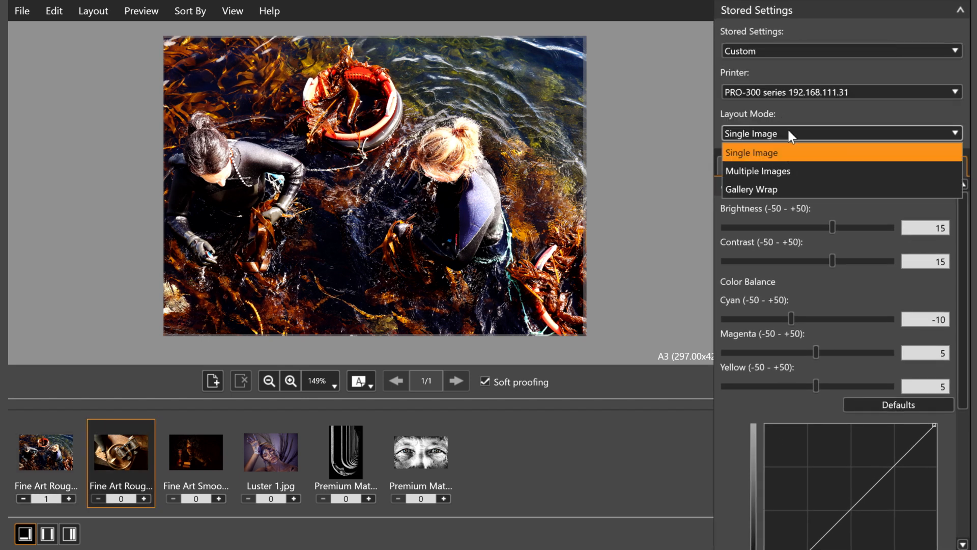
{"action": "left_click", "coordinate": [780, 172]}
{"action": "left_click", "coordinate": [779, 170]}
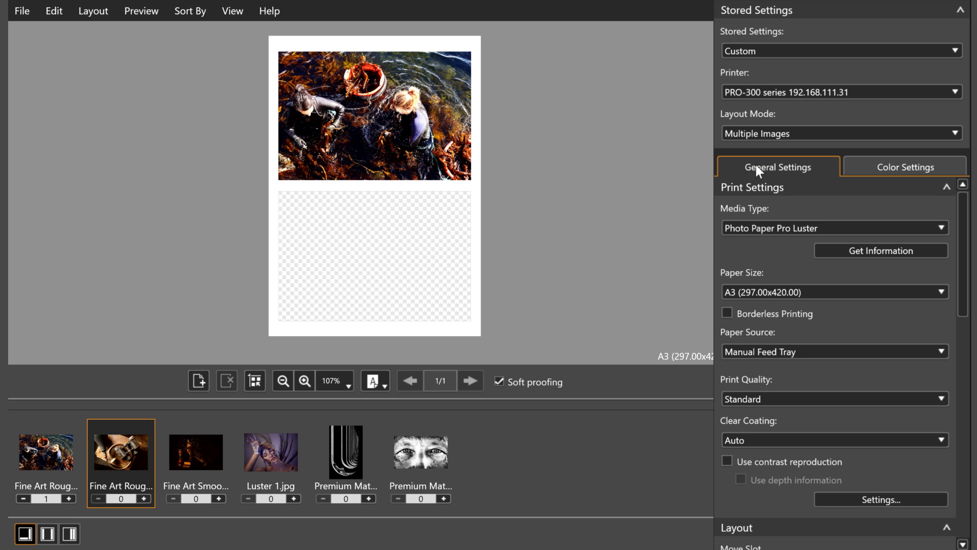
- Apply the registered 4 slots layout to the page
{"action": "scroll", "coordinate": [960, 330], "scroll_direction": "down", "scroll_amount": 5}
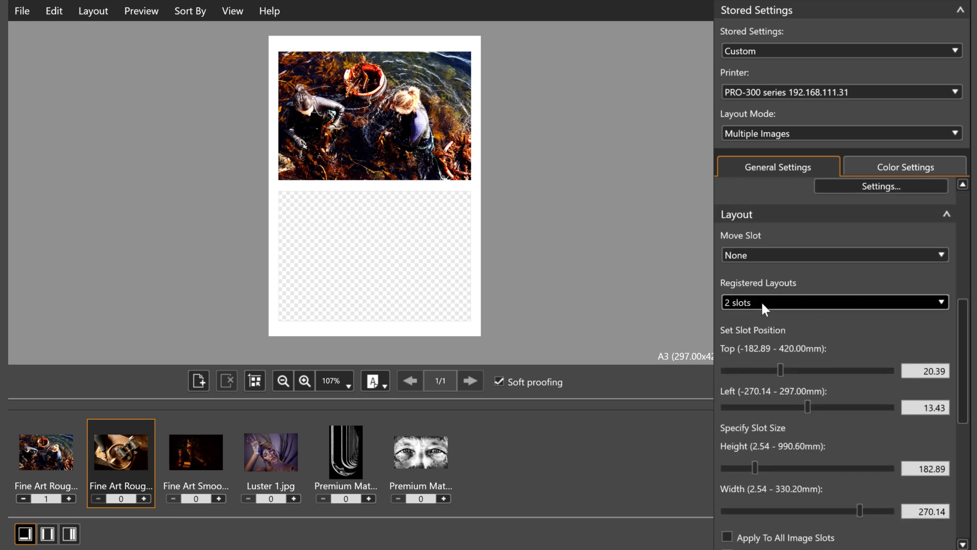
{"action": "left_click", "coordinate": [772, 302]}
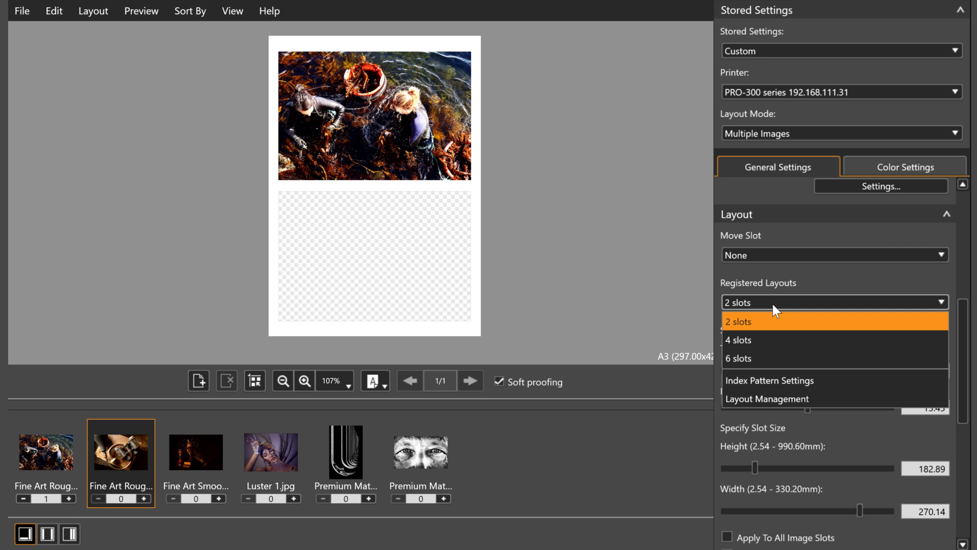
{"action": "left_click", "coordinate": [764, 340]}
{"action": "left_click", "coordinate": [468, 308]}
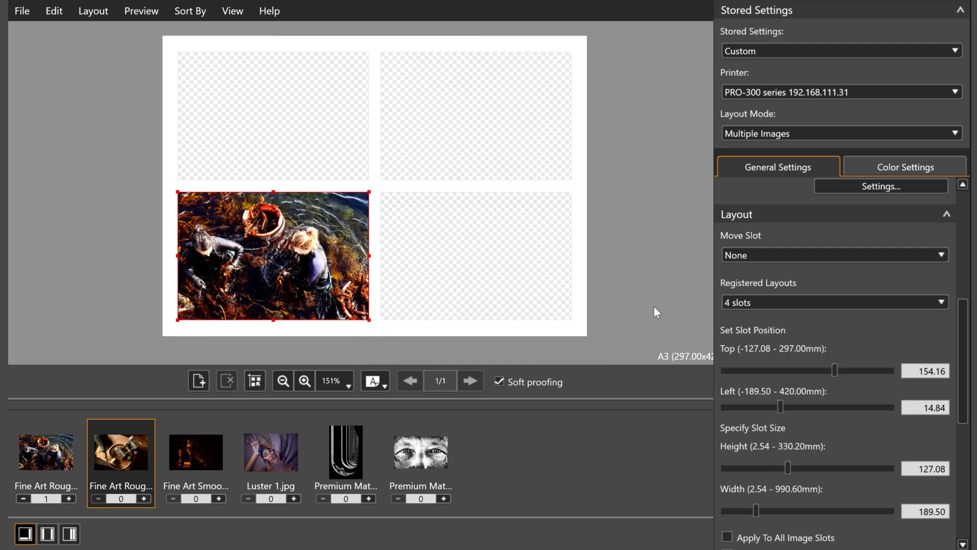
- Change the registered layout to 6 slots and apply it to all pages
{"action": "left_click", "coordinate": [750, 304]}
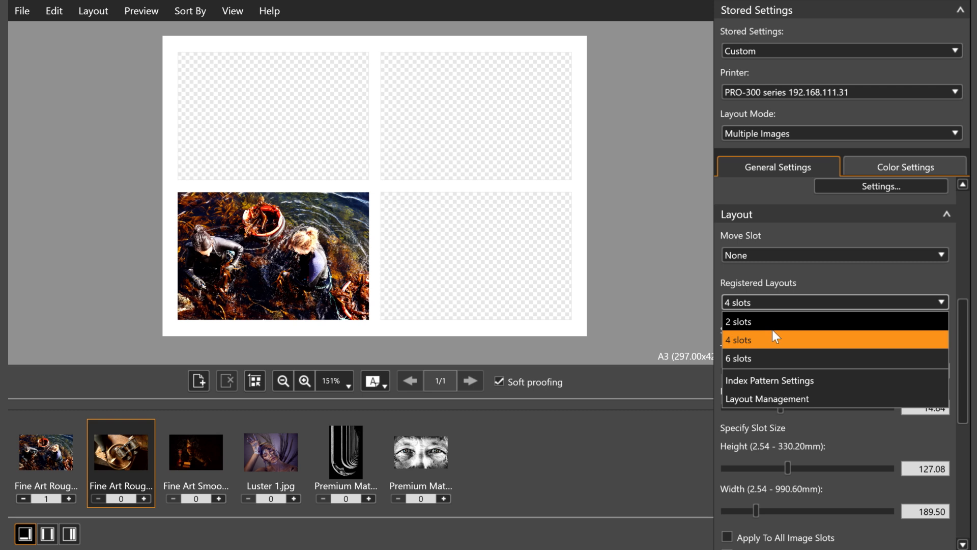
{"action": "left_click", "coordinate": [766, 358]}
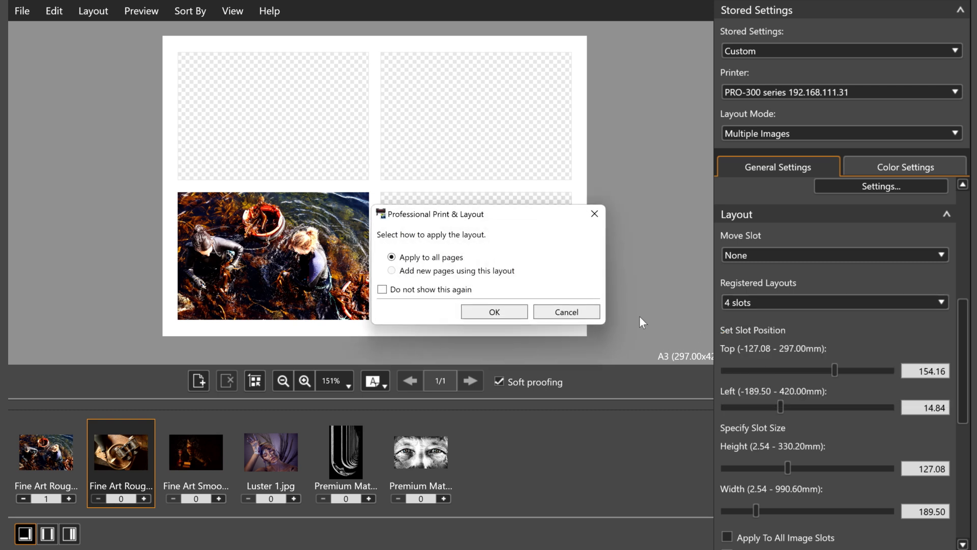
{"action": "left_click", "coordinate": [509, 312]}
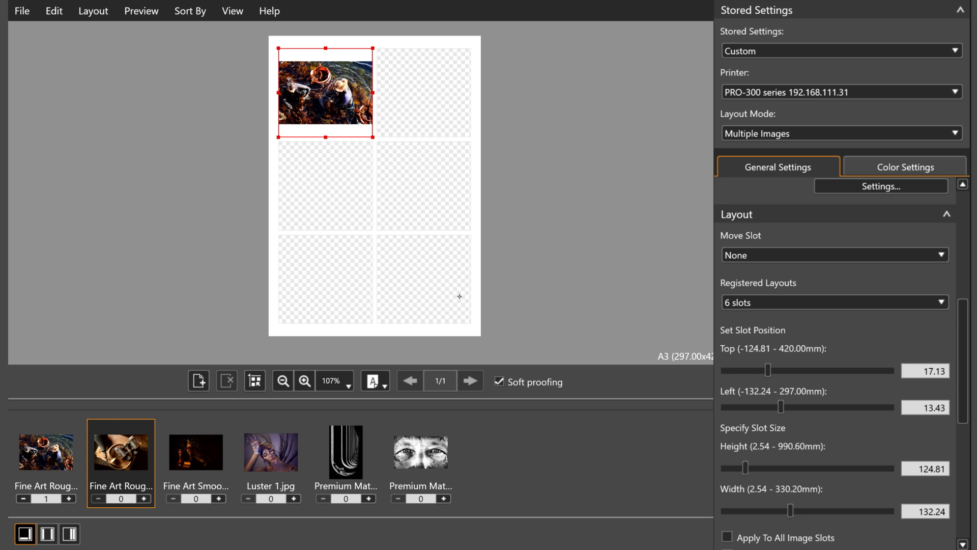
- Change the registered layout to 2 slots and apply it to all pages
{"action": "left_click", "coordinate": [689, 271]}
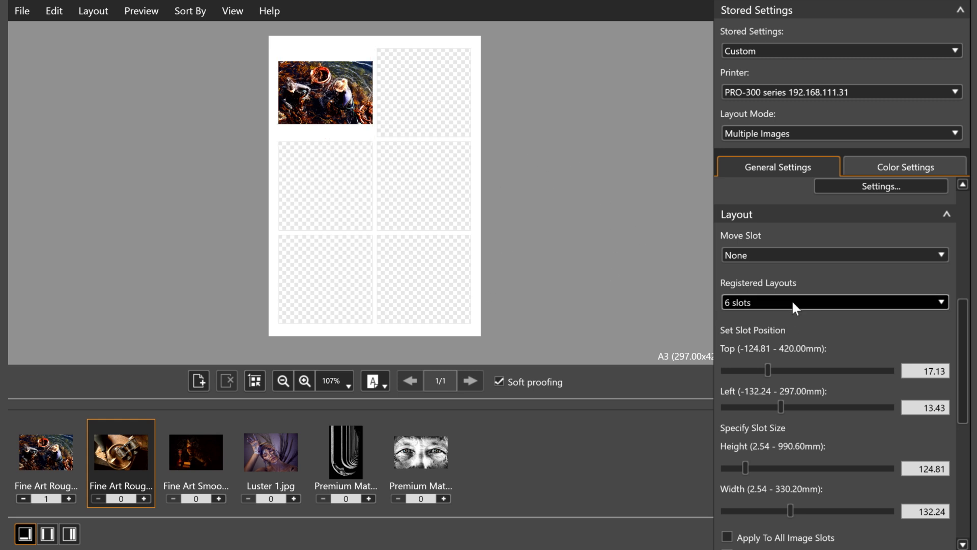
{"action": "left_click", "coordinate": [792, 300]}
{"action": "left_click", "coordinate": [785, 318]}
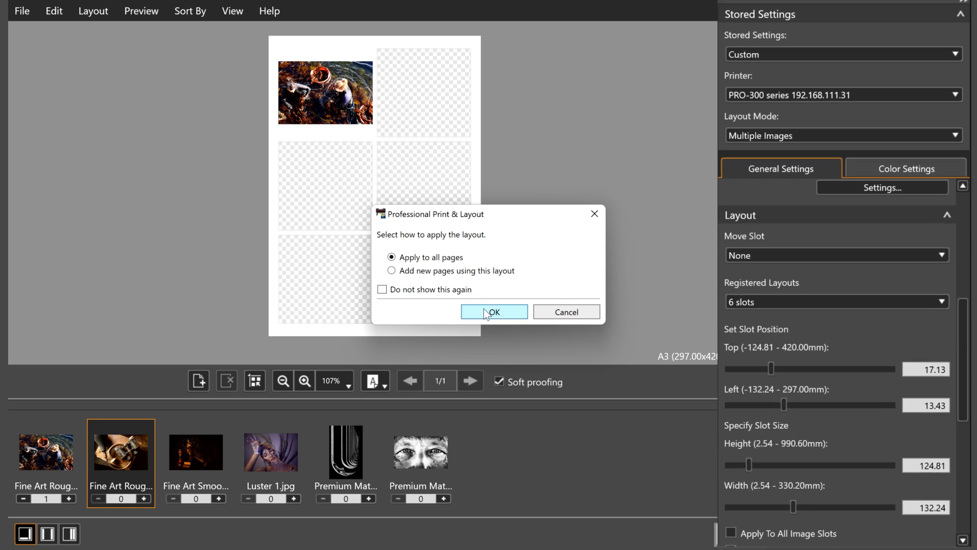
{"action": "left_click", "coordinate": [488, 310]}
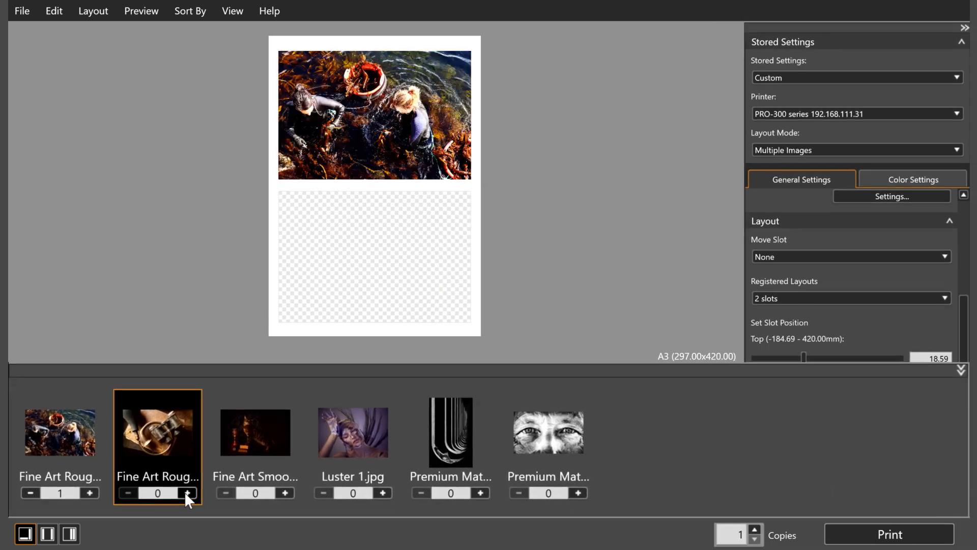
- Add the second Fine Art Rough photo to the empty slot and rotate it 90 degrees clockwise
{"action": "left_click", "coordinate": [179, 493]}
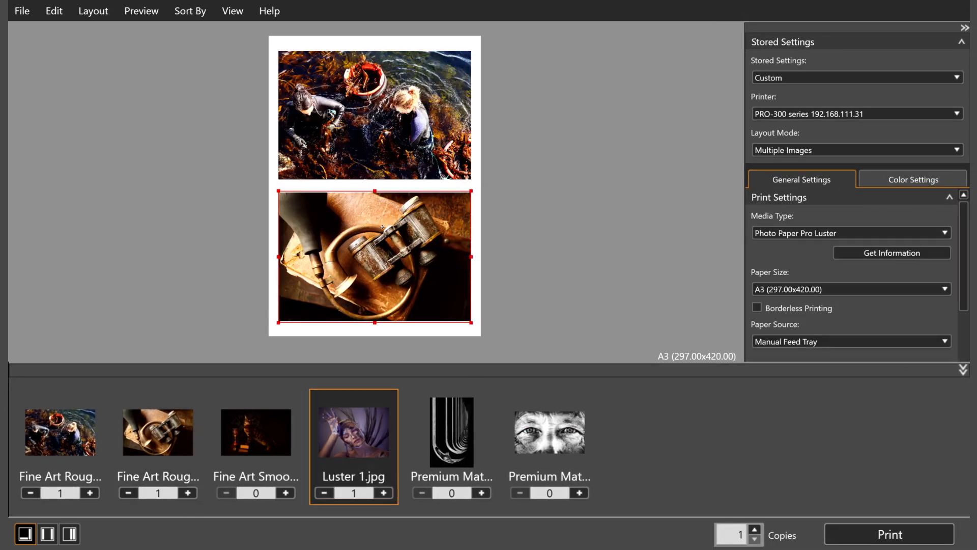
{"action": "right_click", "coordinate": [383, 228]}
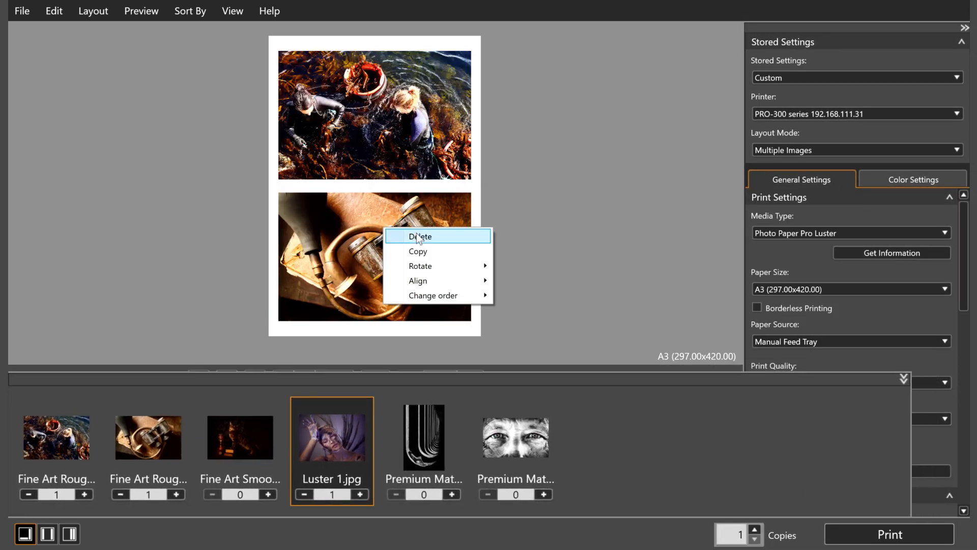
{"action": "mouse_move", "coordinate": [438, 265]}
{"action": "left_click", "coordinate": [521, 268]}
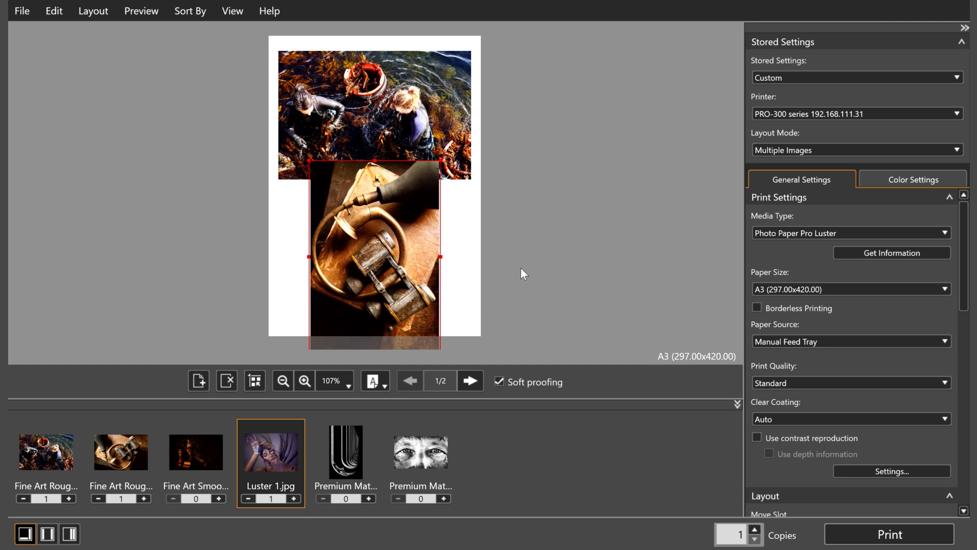
- Shrink the rotated photo and fit it directly beneath the first photo, against the page's left margin
{"action": "left_click", "coordinate": [380, 257]}
{"action": "left_click", "coordinate": [365, 310]}
{"action": "left_click", "coordinate": [363, 432]}
{"action": "left_click", "coordinate": [365, 460]}
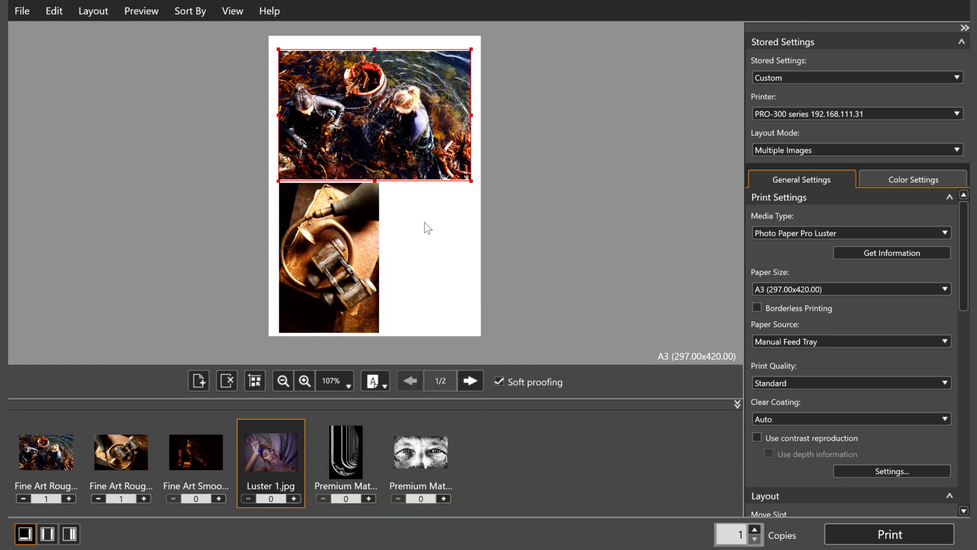
- Add a new empty slot to the page and move it into the blank area beside the rotated photo
{"action": "right_click", "coordinate": [424, 222]}
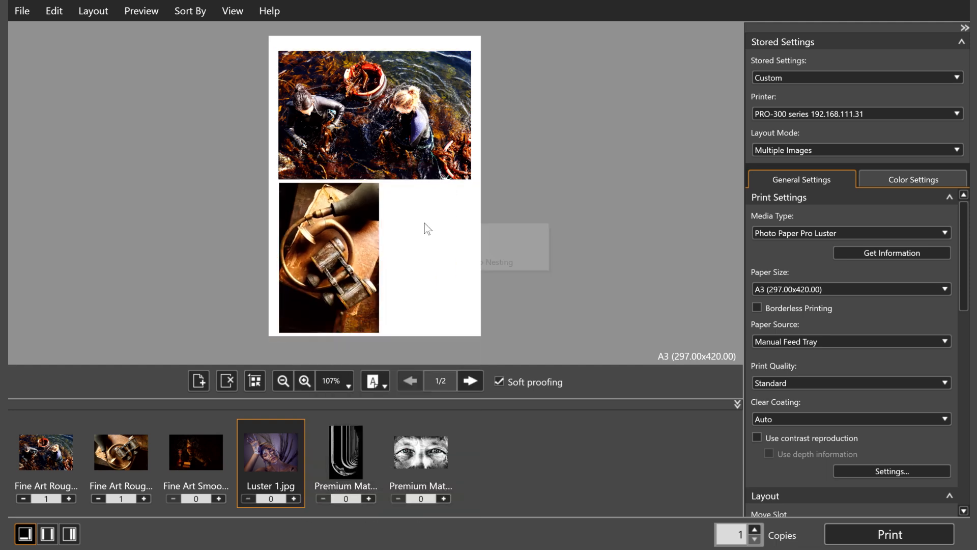
{"action": "left_click", "coordinate": [467, 233]}
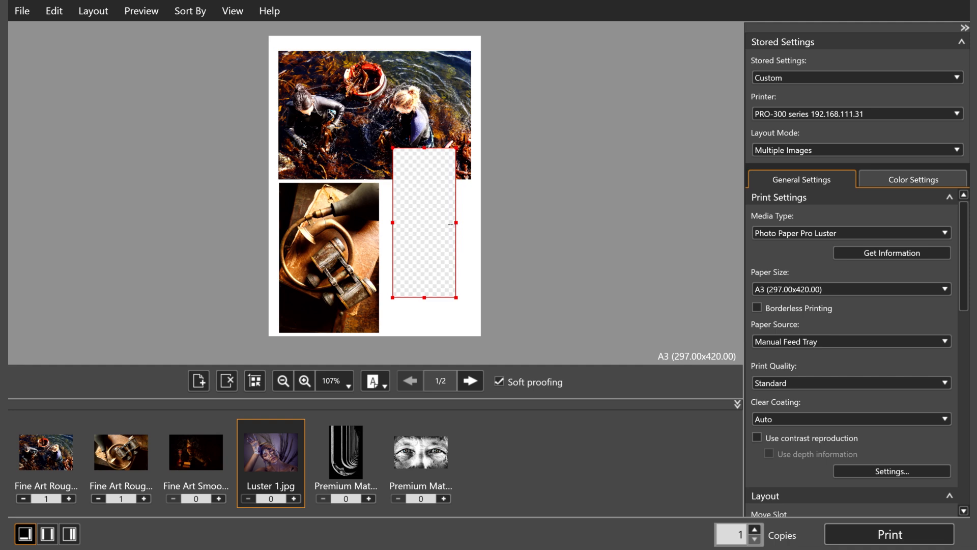
{"action": "left_click_drag", "start_coordinate": [422, 180], "coordinate": [428, 212]}
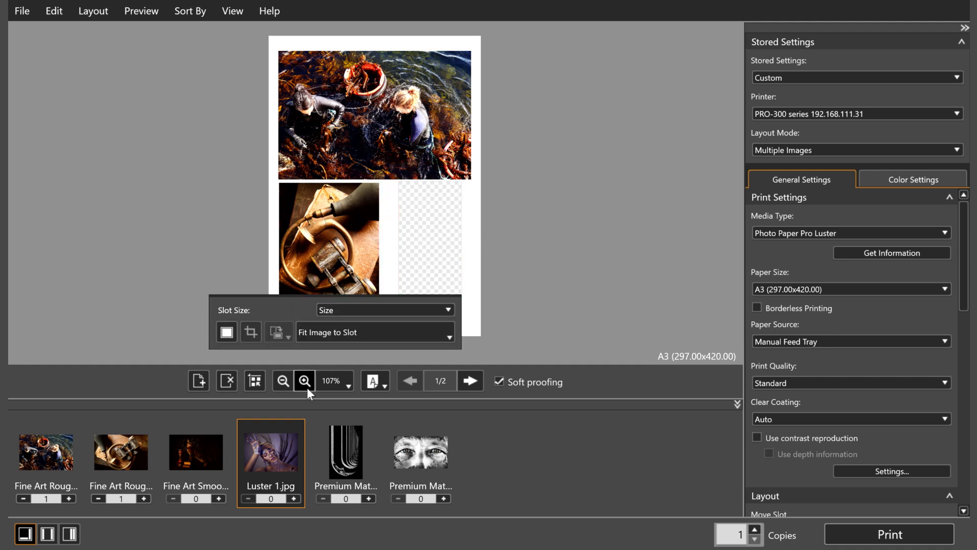
- Place one copy of Luster 1.jpg in the new slot and set it to Fill Slot with Image
{"action": "left_click", "coordinate": [291, 498]}
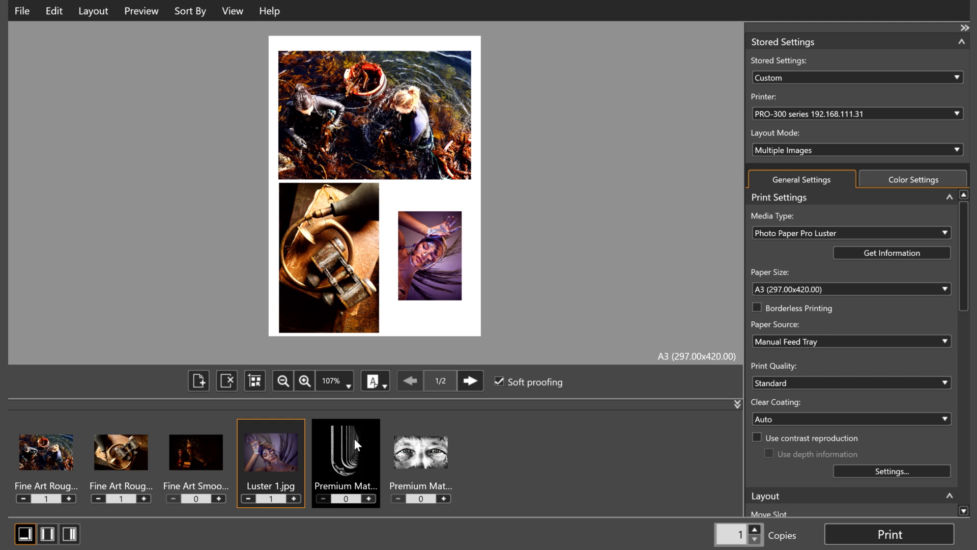
{"action": "left_click", "coordinate": [438, 235]}
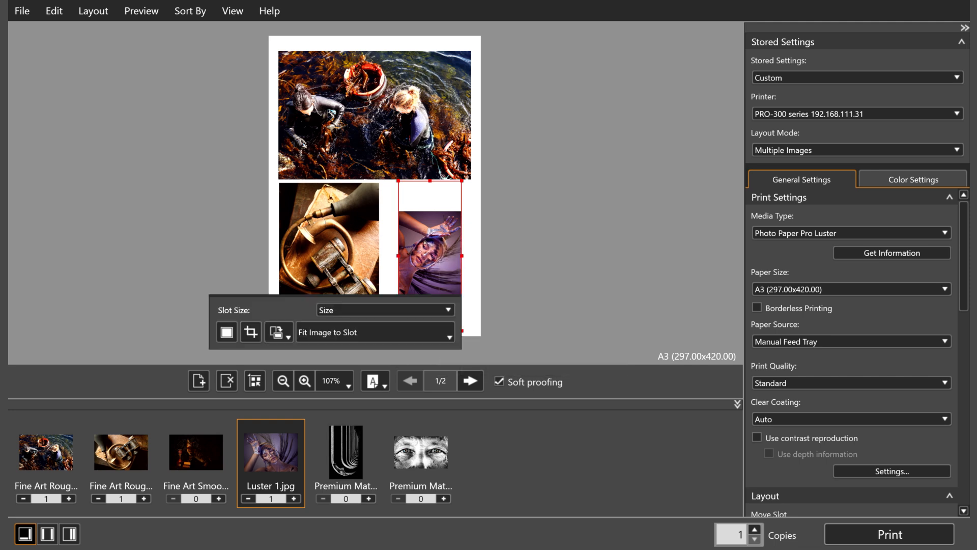
{"action": "left_click", "coordinate": [364, 328]}
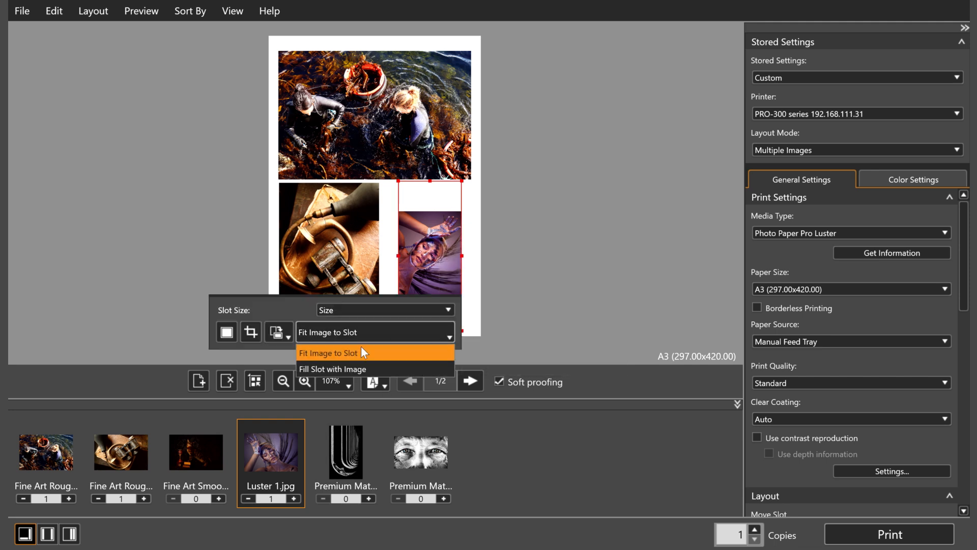
{"action": "left_click", "coordinate": [347, 370]}
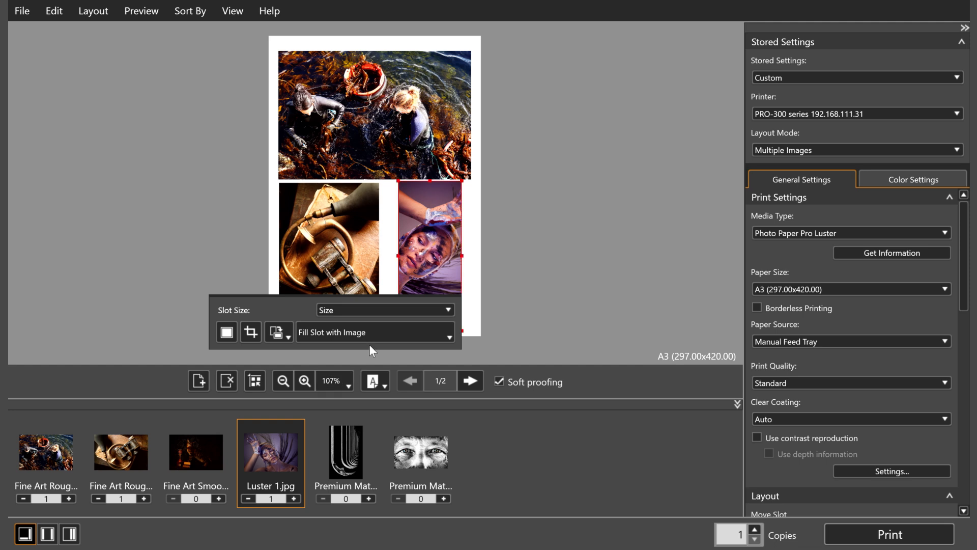
- Crop Luster 1.jpg around the woman's face and raised arm, keeping the fixed aspect ratio
{"action": "left_click", "coordinate": [261, 331]}
{"action": "left_click_drag", "start_coordinate": [273, 130], "coordinate": [404, 406]}
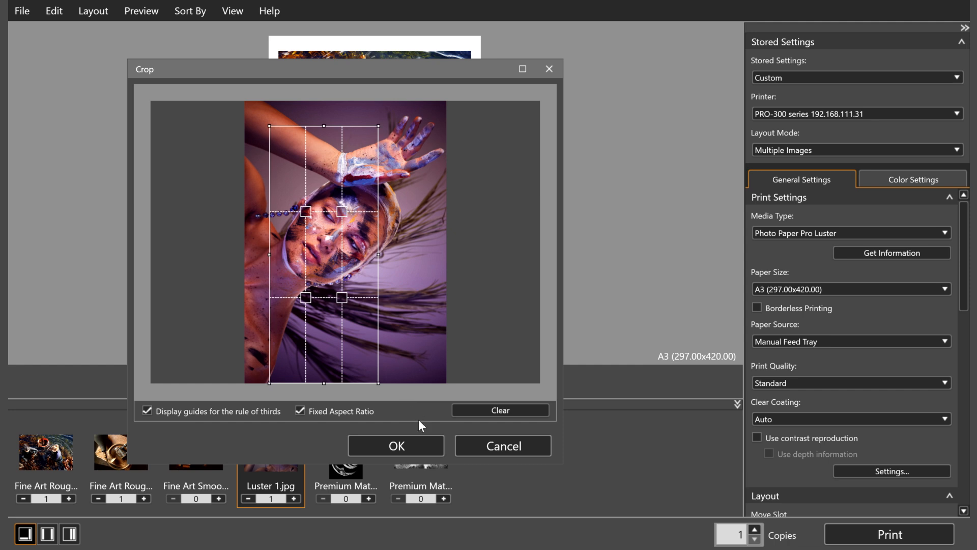
{"action": "left_click", "coordinate": [413, 448]}
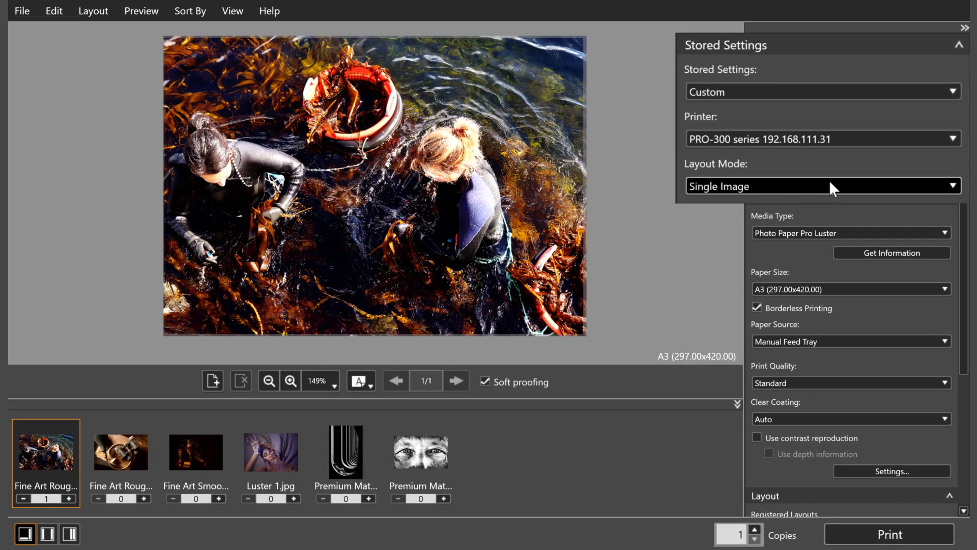
- Change the layout mode to Gallery Wrap and accept discarding the earlier layout changes
{"action": "left_click", "coordinate": [829, 187]}
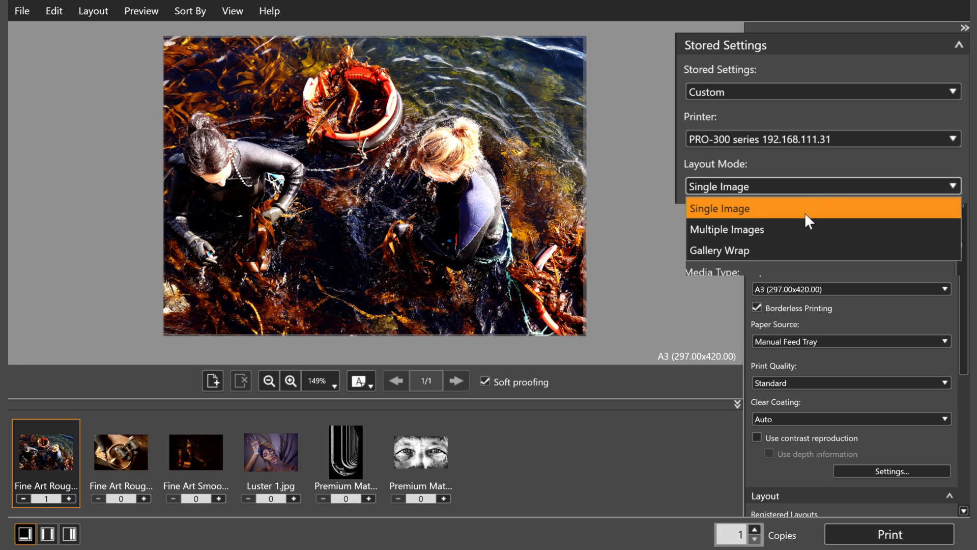
{"action": "left_click", "coordinate": [773, 252]}
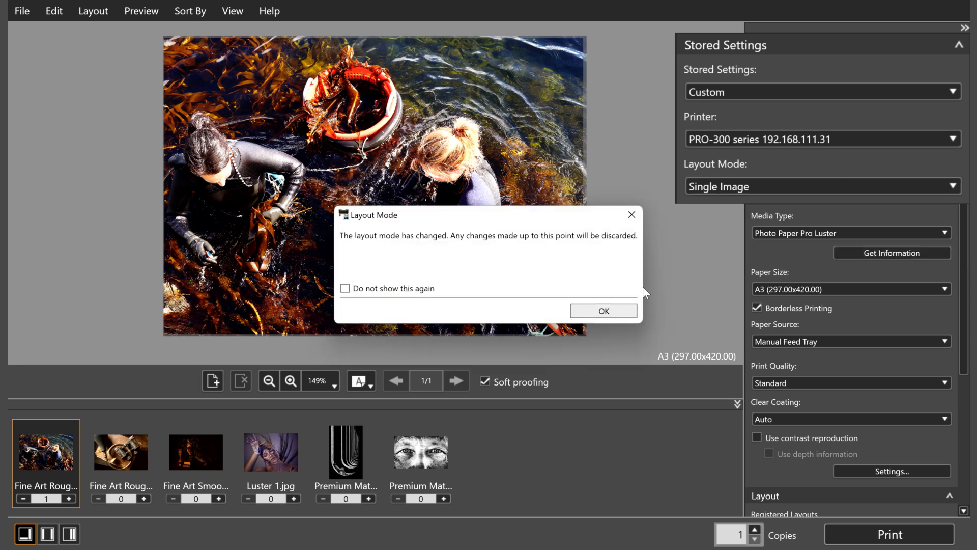
{"action": "left_click", "coordinate": [601, 309]}
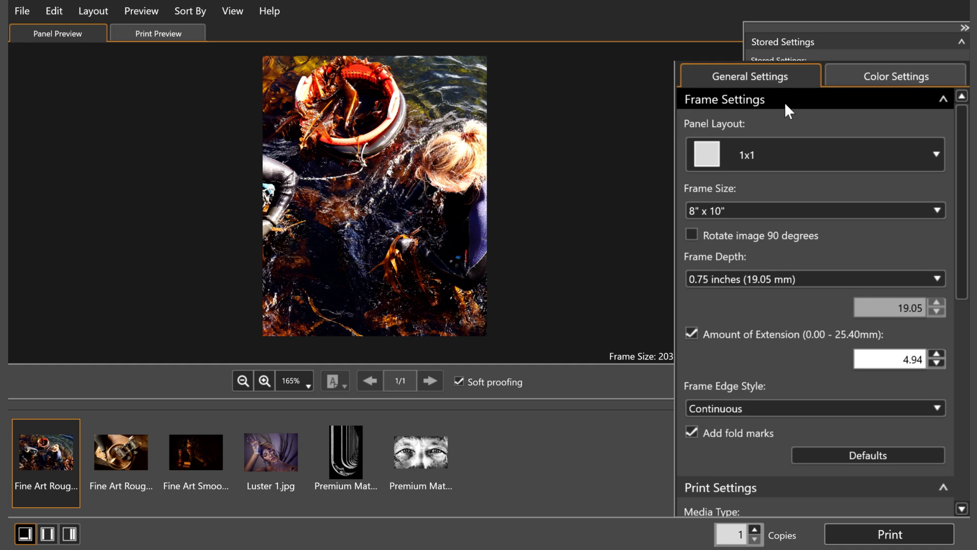
- Set the gallery wrap's panel layout to 1x2
{"action": "left_click", "coordinate": [798, 151]}
{"action": "scroll", "coordinate": [935, 257], "scroll_direction": "down", "scroll_amount": 3}
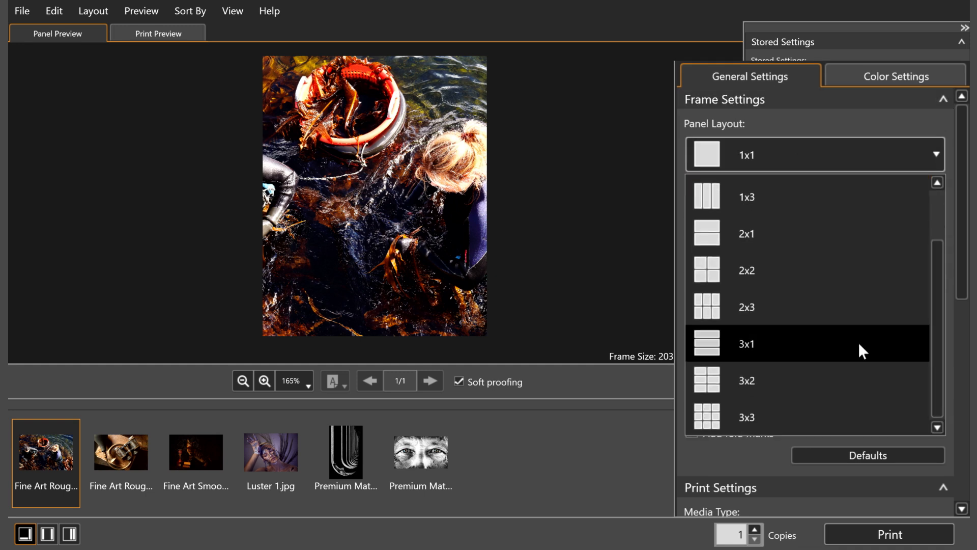
{"action": "left_click", "coordinate": [858, 342]}
{"action": "left_click", "coordinate": [780, 164]}
{"action": "left_click", "coordinate": [867, 219]}
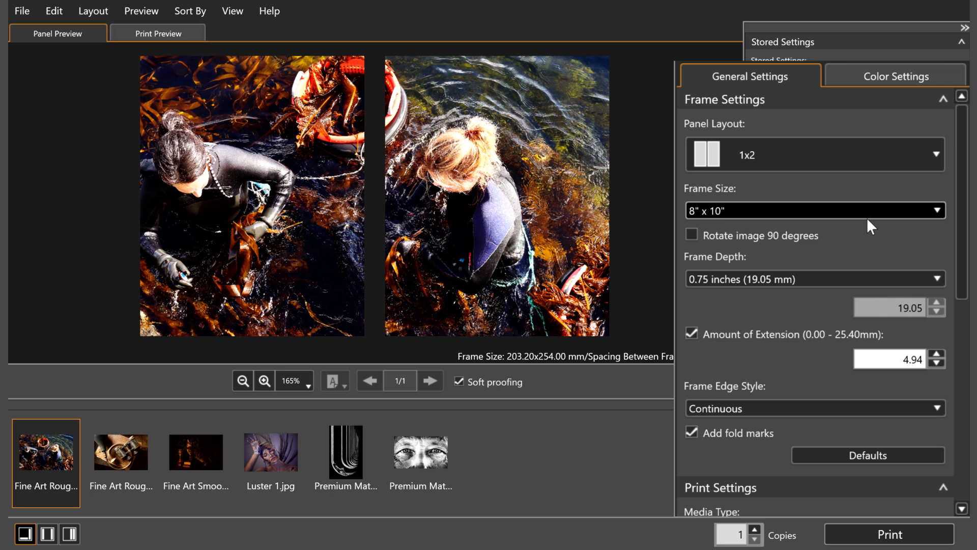
- Open the crop for the two-panel image and accept the crop area spanning the photo's full width
{"action": "mouse_move", "coordinate": [476, 224]}
{"action": "left_click", "coordinate": [564, 338]}
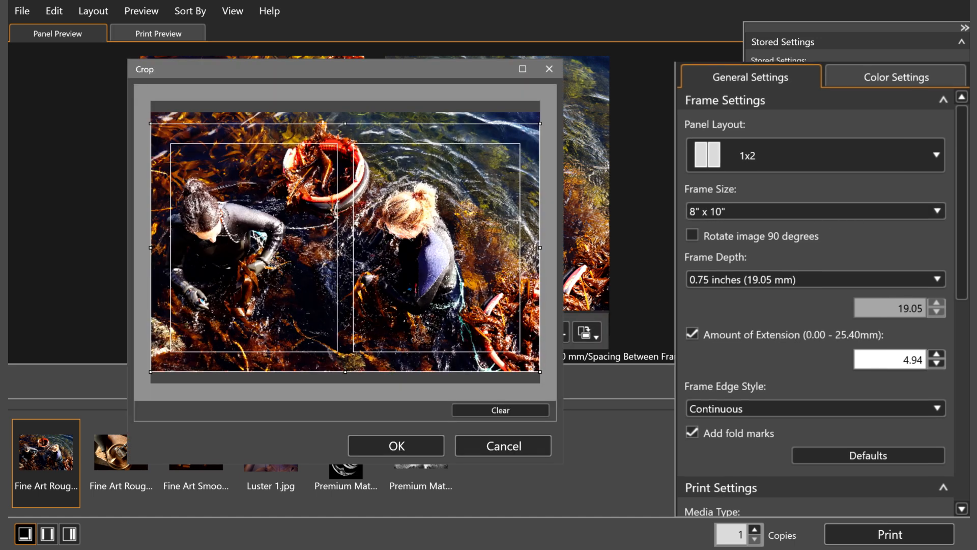
{"action": "left_click", "coordinate": [388, 439]}
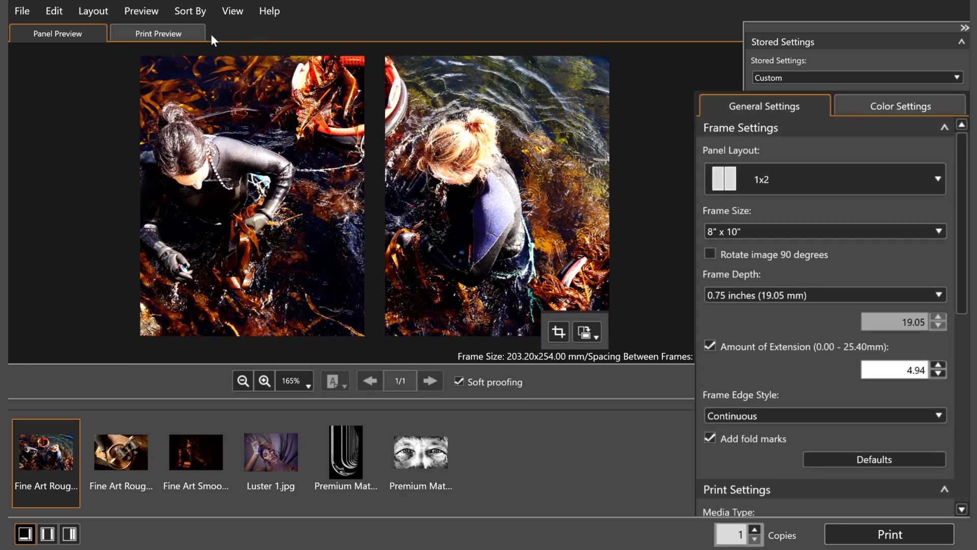
- Switch to the print preview and set a 9" x 12" frame size with a frame depth of 0.75 inches (19.05 mm)
{"action": "left_click", "coordinate": [165, 32]}
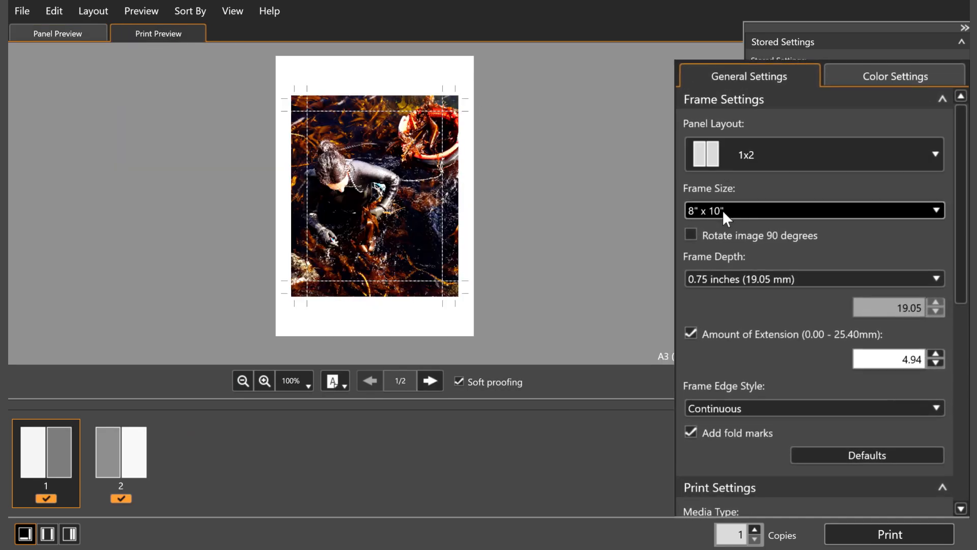
{"action": "left_click", "coordinate": [757, 210]}
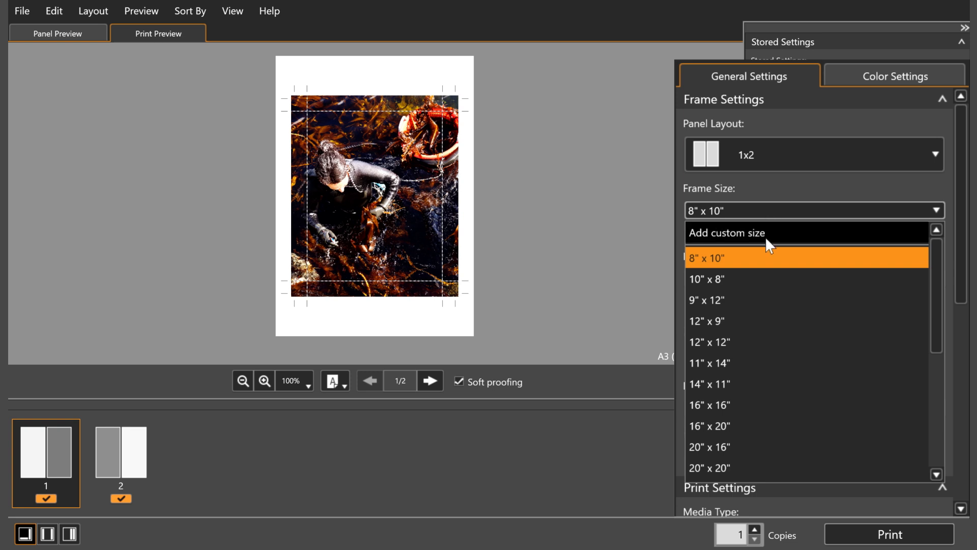
{"action": "left_click", "coordinate": [761, 300]}
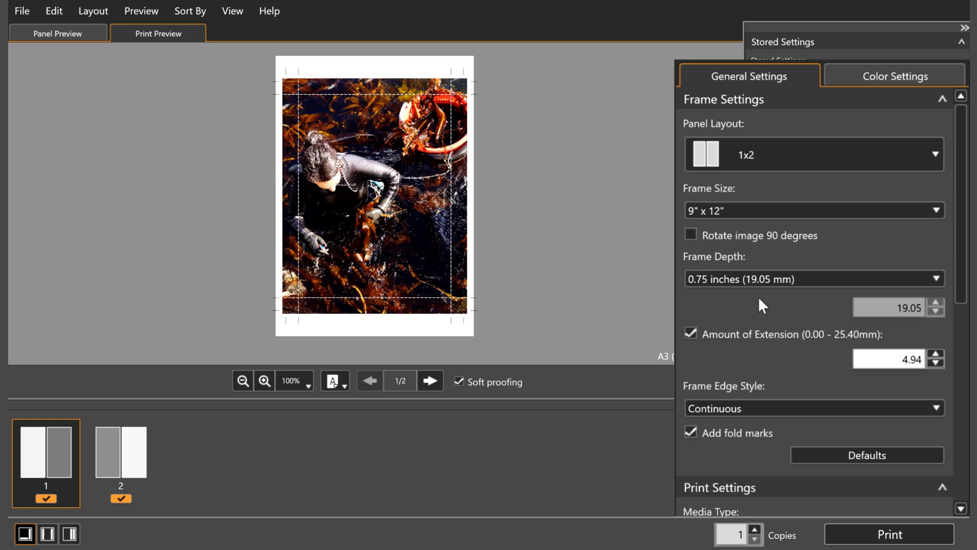
{"action": "left_click", "coordinate": [734, 278]}
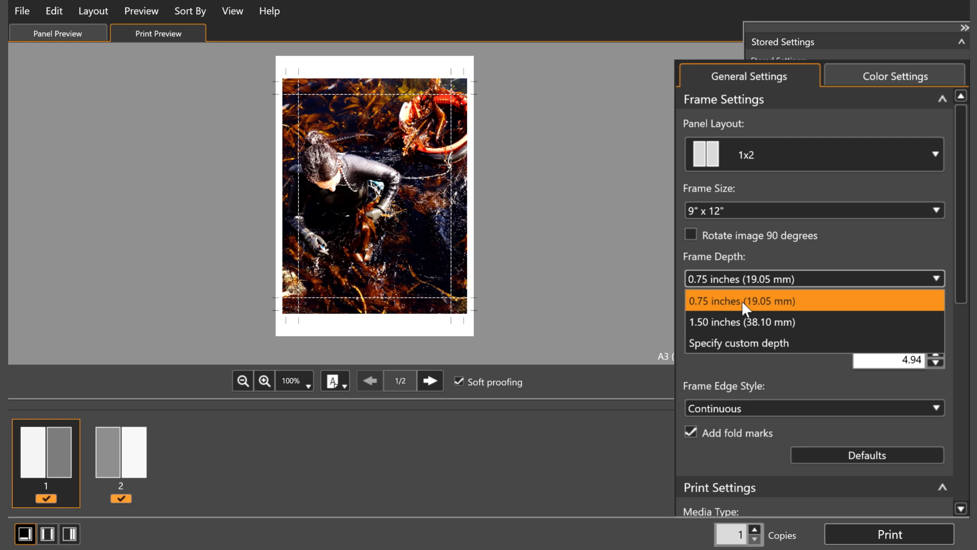
{"action": "left_click", "coordinate": [742, 303]}
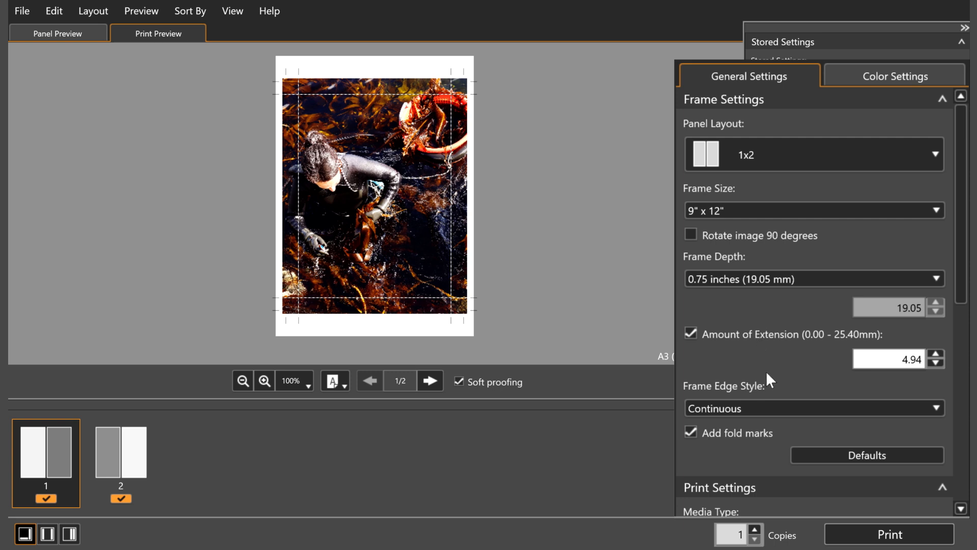
- Try the Continuous (Soft), Mirrored Edge and Black Edge frame edge styles on the previewed panel
{"action": "left_click", "coordinate": [773, 407]}
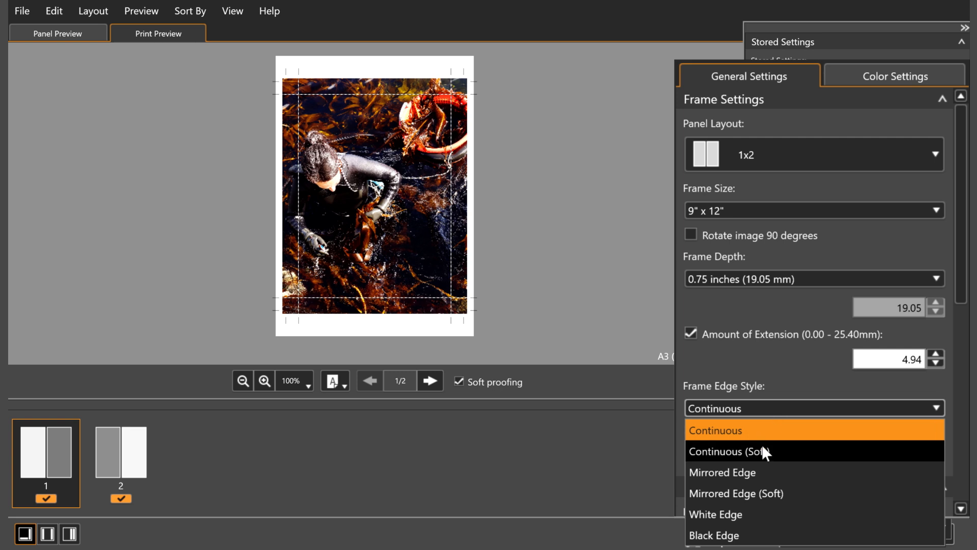
{"action": "left_click", "coordinate": [745, 455]}
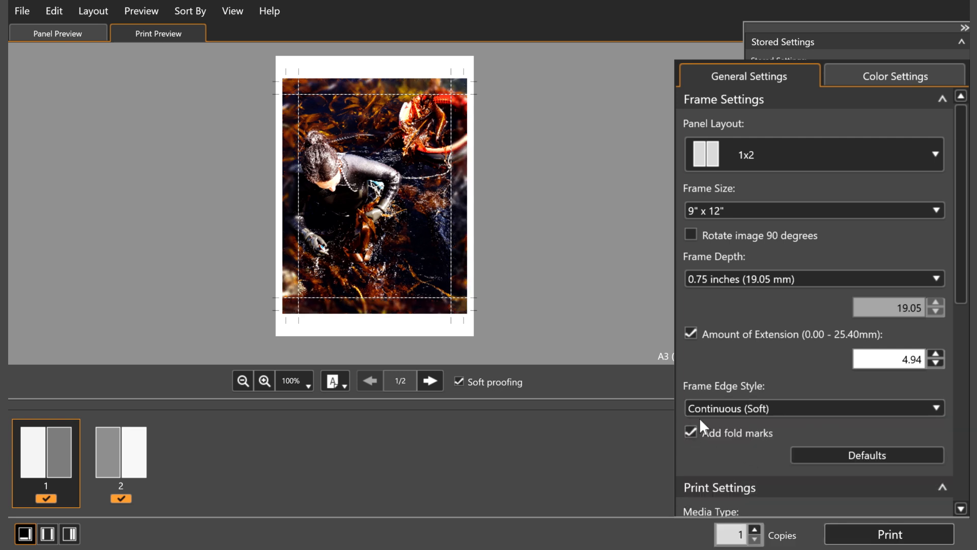
{"action": "left_click", "coordinate": [737, 410]}
{"action": "left_click", "coordinate": [761, 470]}
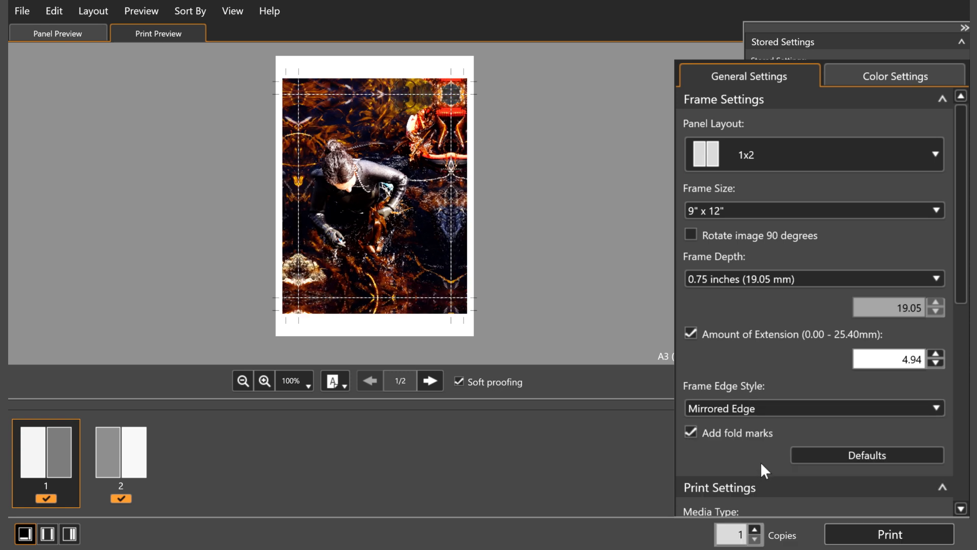
{"action": "left_click", "coordinate": [750, 408]}
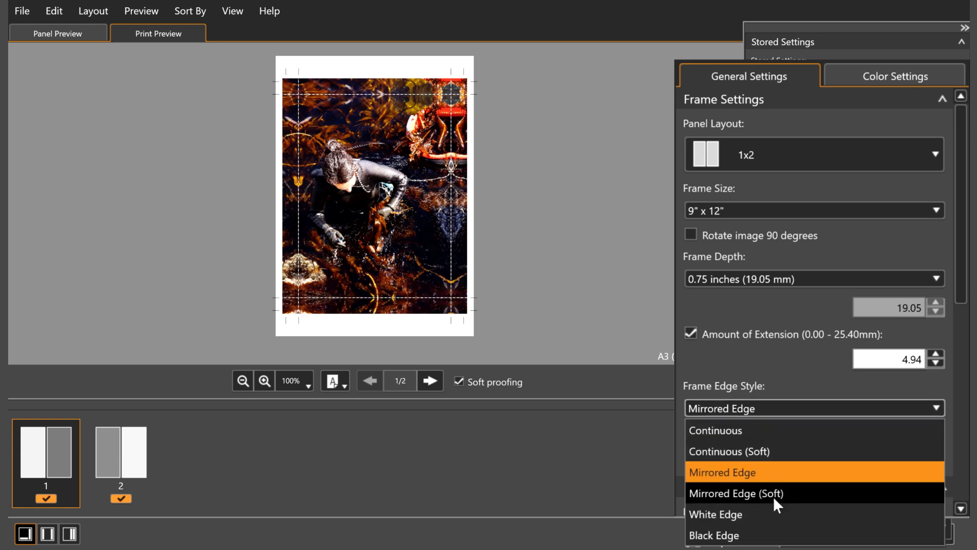
{"action": "left_click", "coordinate": [772, 529]}
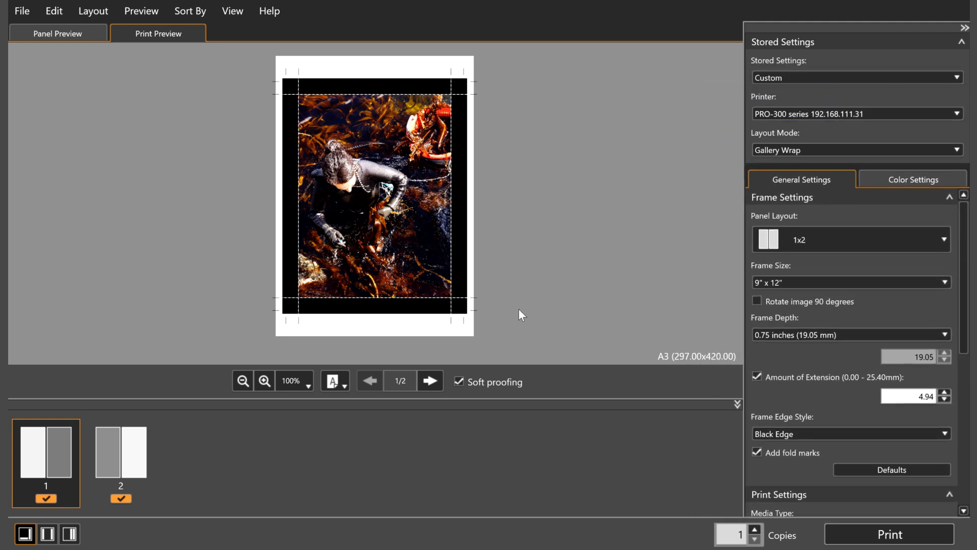
- Set the frame edge style to Continuous (Soft) and preview the second panel followed by the first
{"action": "left_click", "coordinate": [793, 432]}
{"action": "left_click", "coordinate": [805, 464]}
{"action": "left_click", "coordinate": [94, 491]}
{"action": "left_click", "coordinate": [28, 463]}
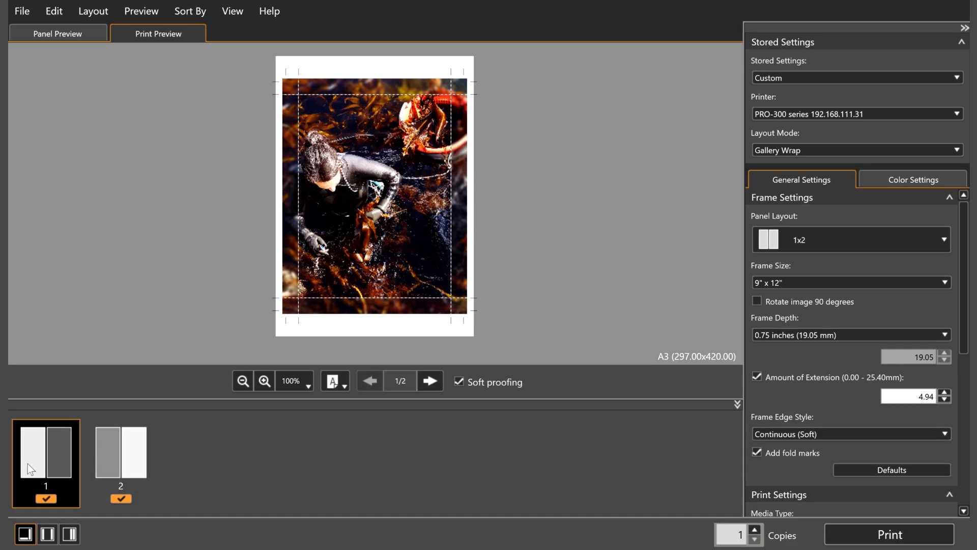